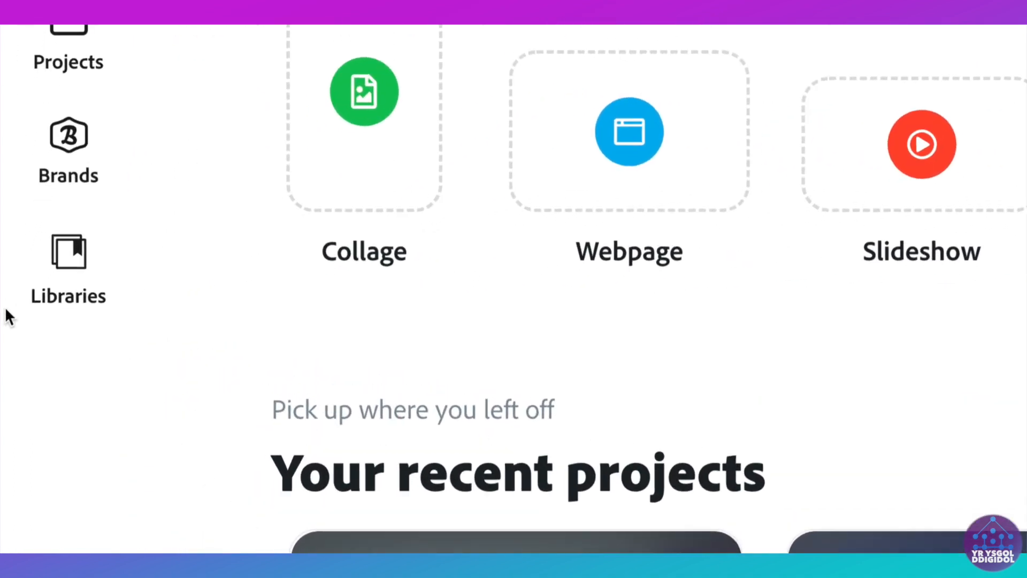
Step: Create a new library named 40mawr
left_click(64, 287)
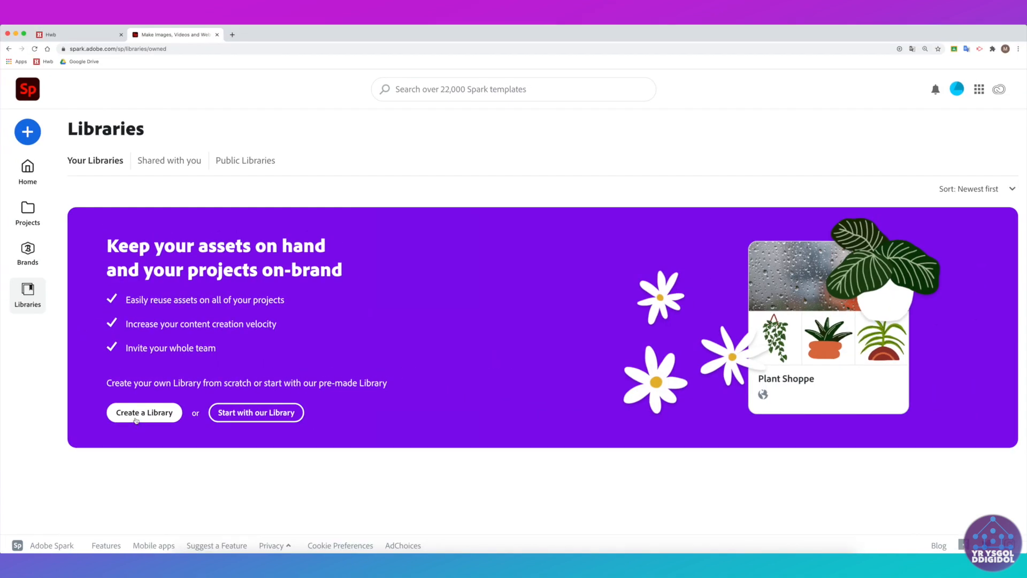
left_click(135, 420)
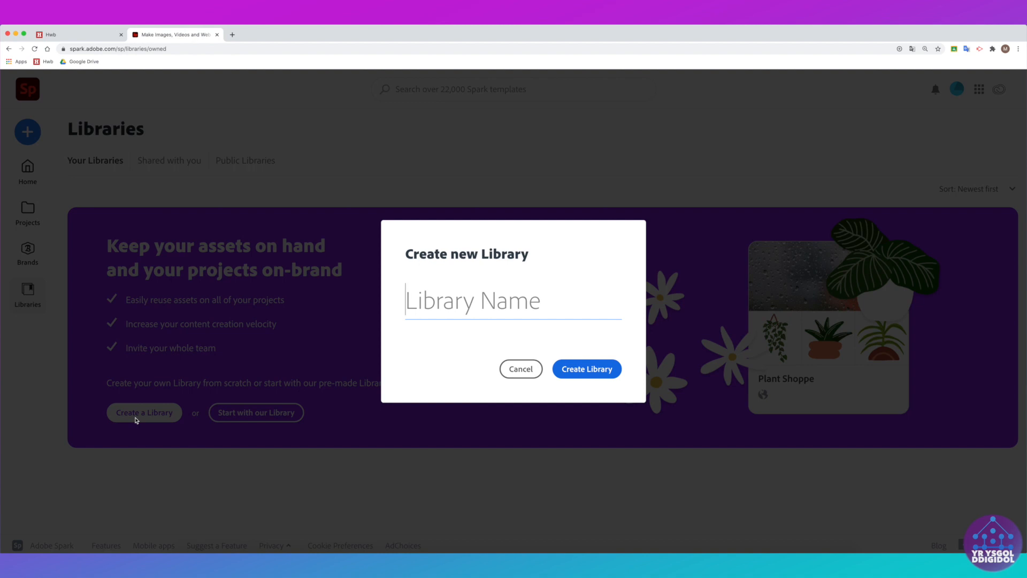
type("40mawr")
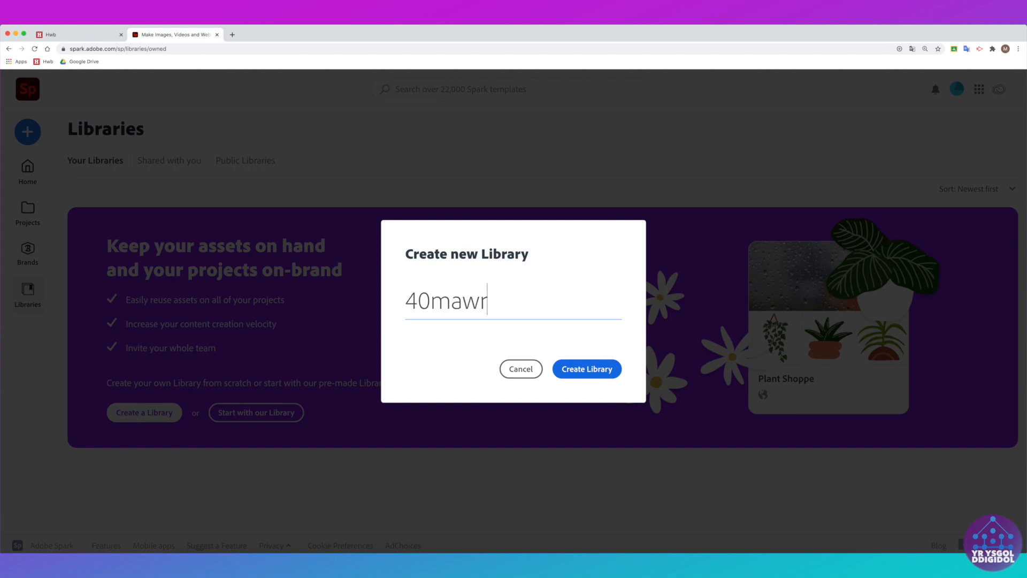
left_click(585, 373)
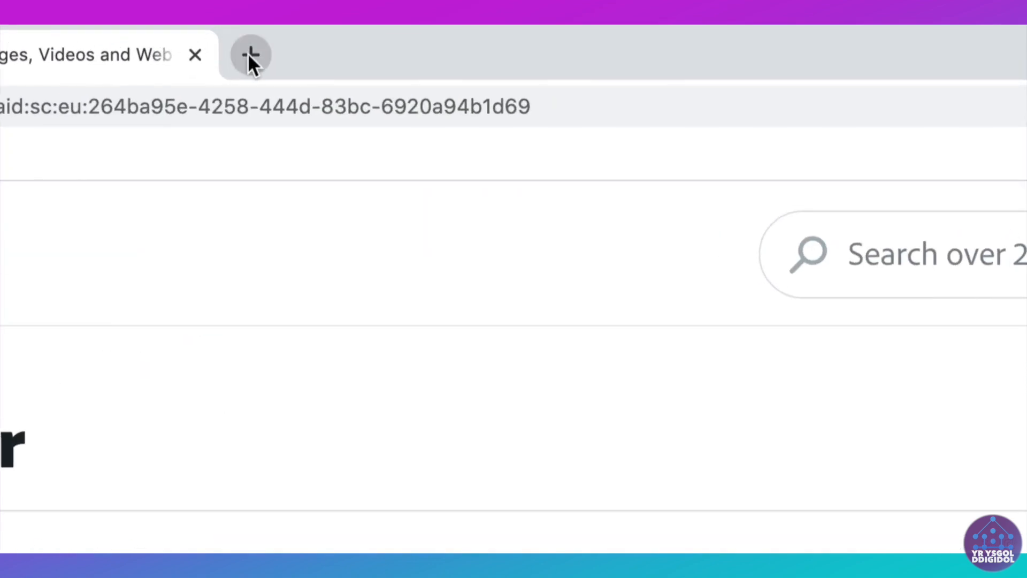
Step: Search Google in a new browser tab for "40 mawr radio cymru 2019"
left_click(250, 54)
type("40 maw")
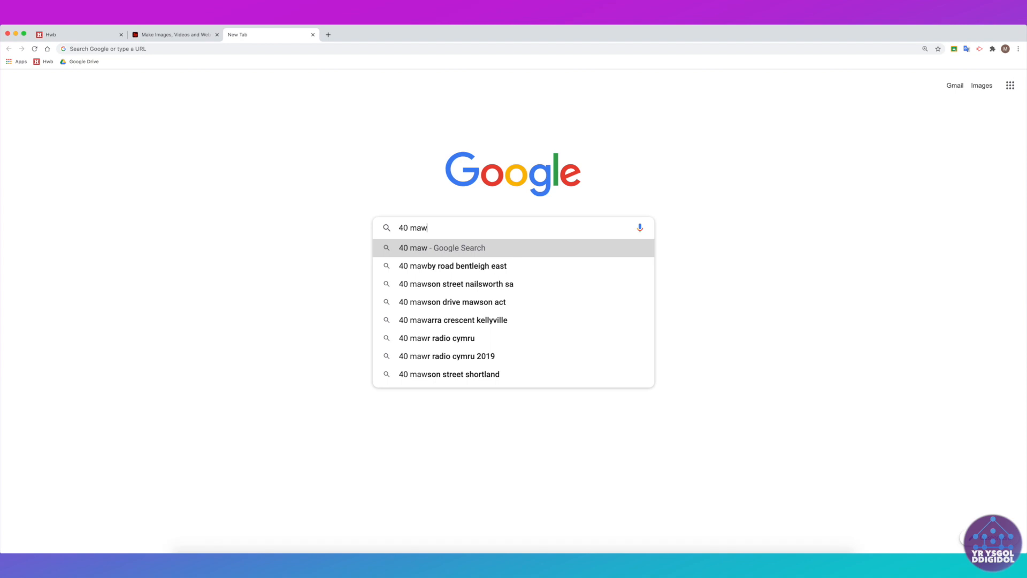
type("r")
key("Down")
key("Down")
key("Return")
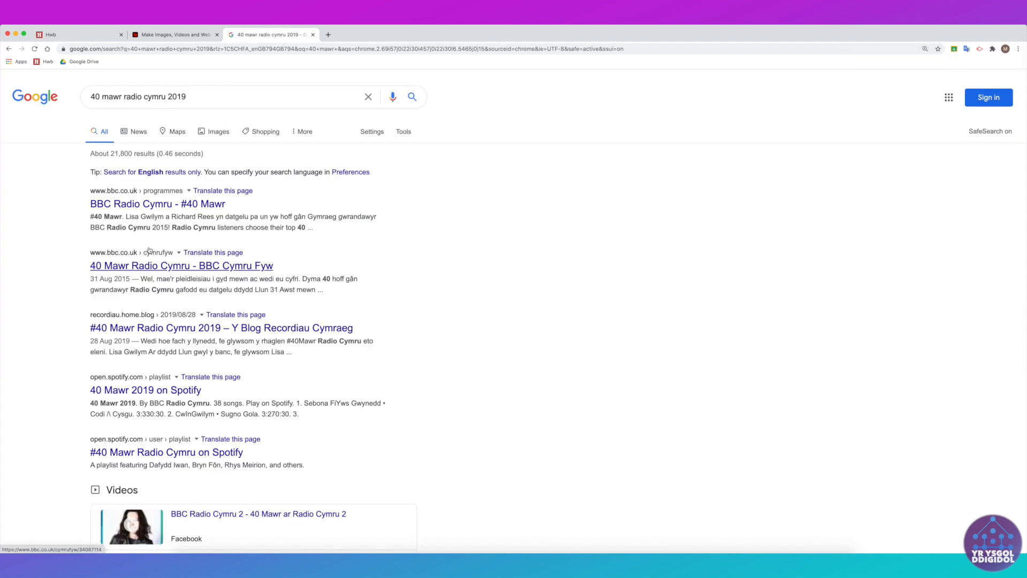
Step: Open the 40 Mawr 2019 playlist on Spotify and look through its list of songs and artists
left_click(130, 391)
scroll(310, 441, "down", 10)
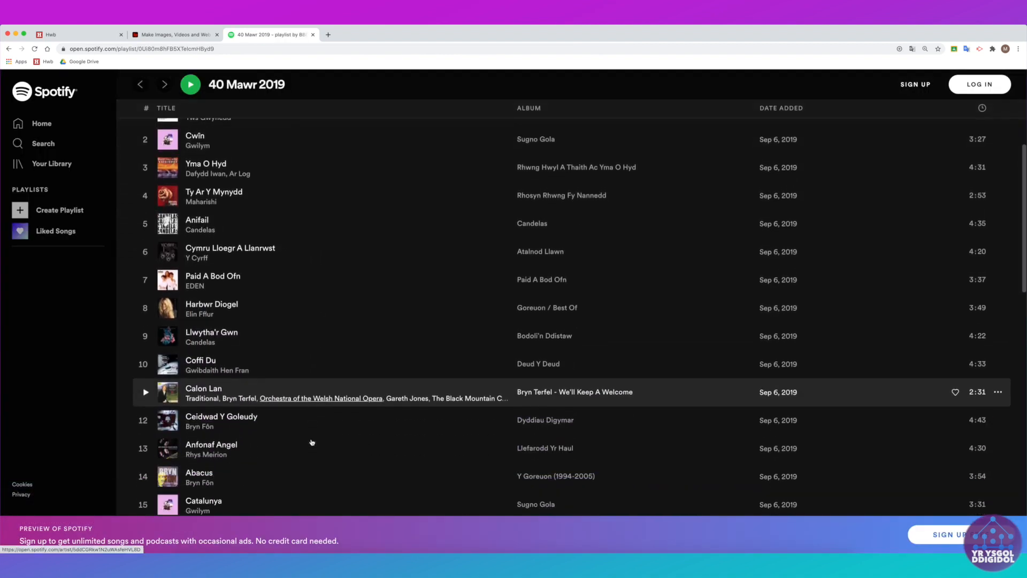
scroll(310, 441, "down", 5)
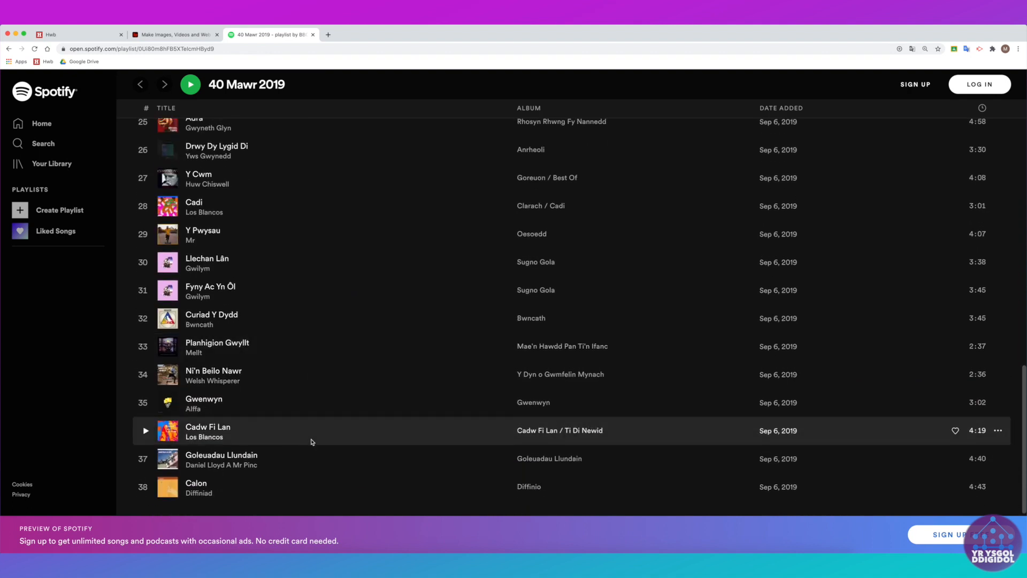
scroll(310, 441, "up", 20)
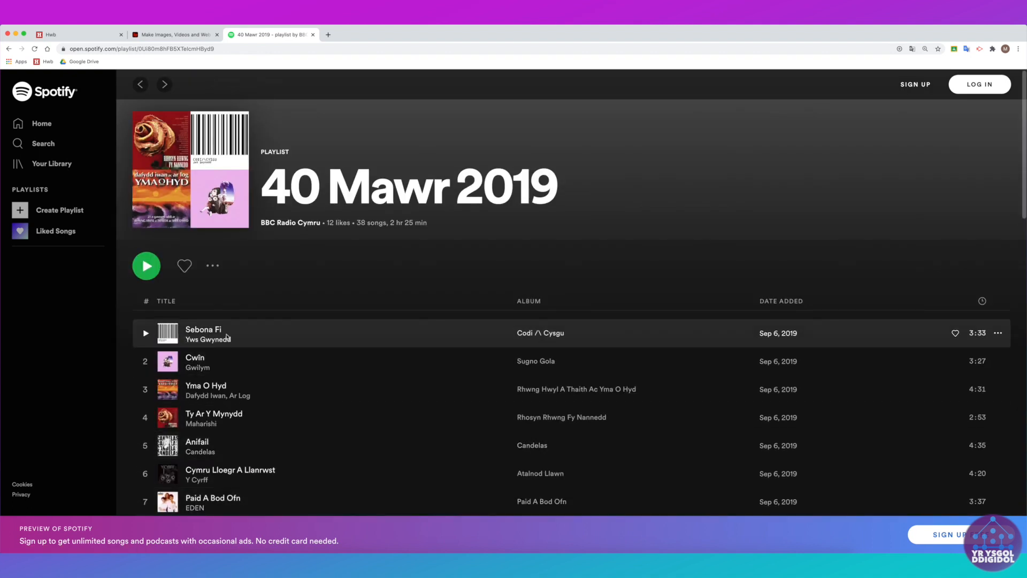
Step: Search Google Images for "yws gwynedd"
left_click(296, 48)
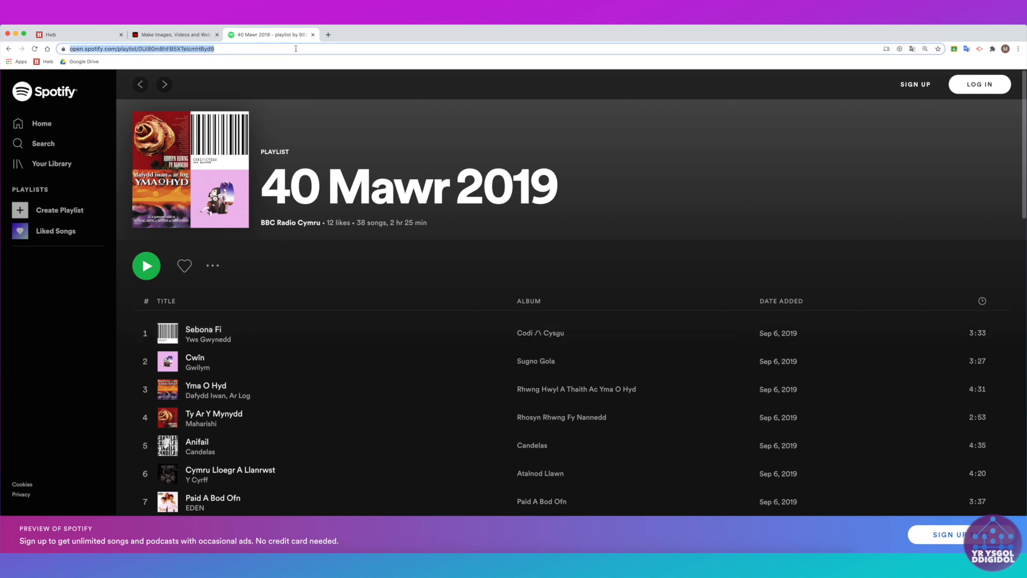
left_click(475, 226)
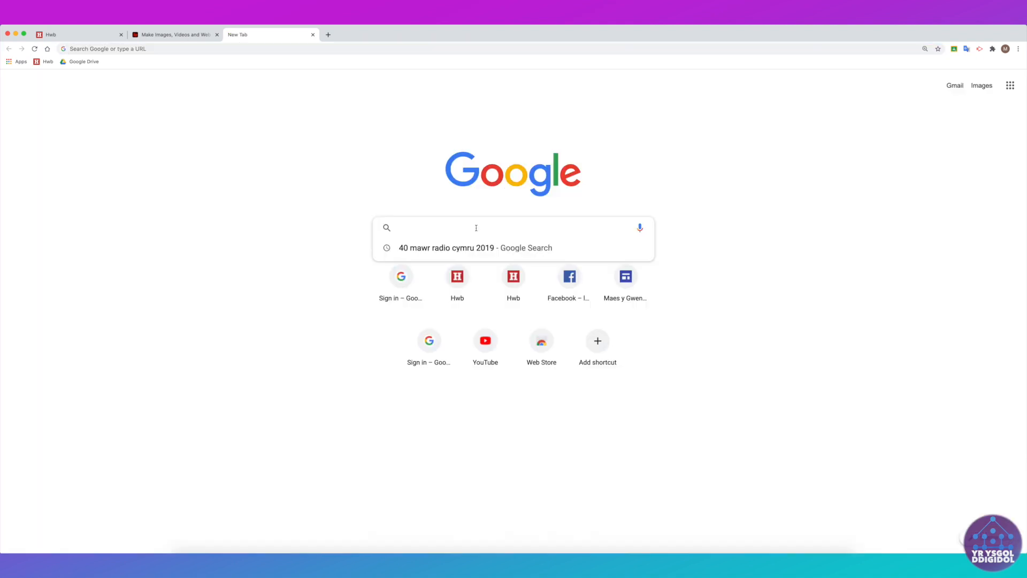
type("yws gwynedd")
key("Return")
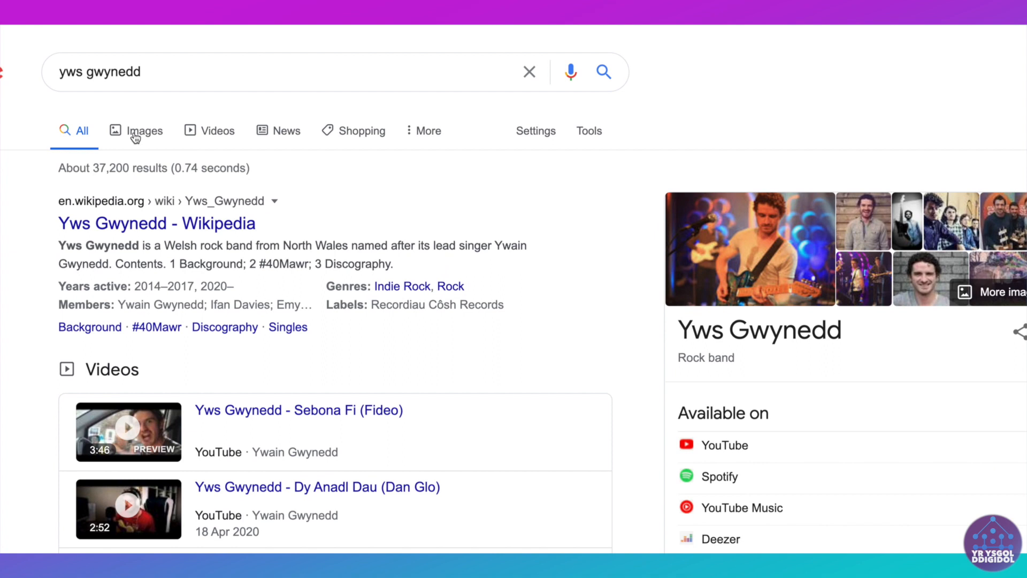
left_click(136, 134)
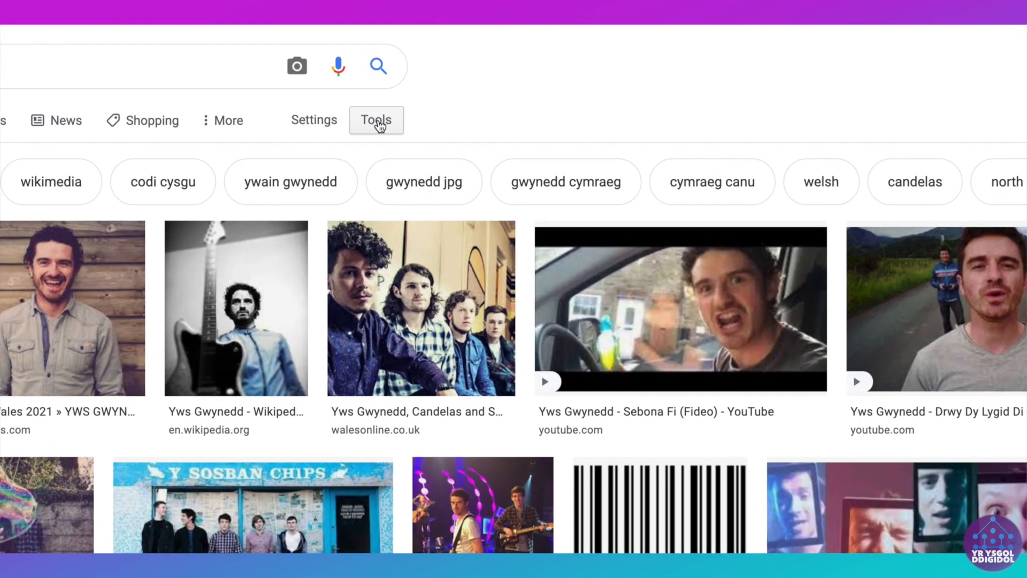
Step: Filter the image results to the Large size
left_click(378, 120)
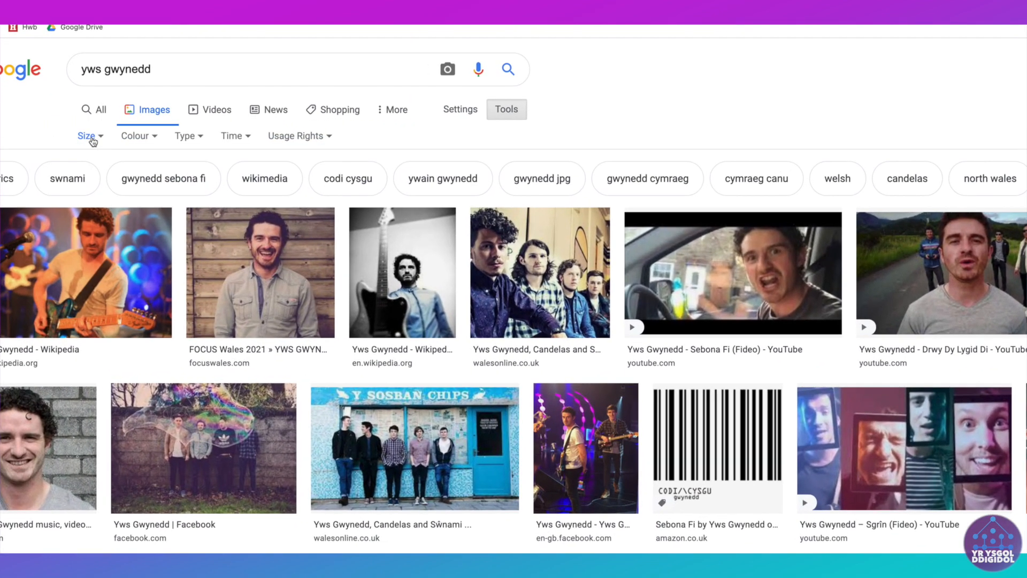
left_click(88, 138)
left_click(93, 185)
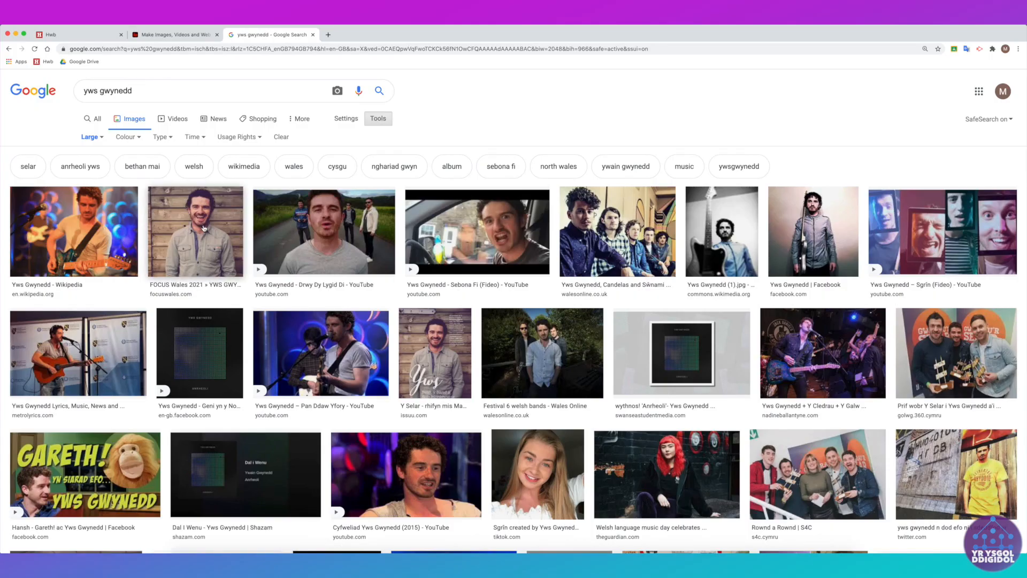
Step: Save the focuswales.com portrait against the wooden wall to Downloads as the JPEG image Yws-Gwynedd-WP
left_click(204, 229)
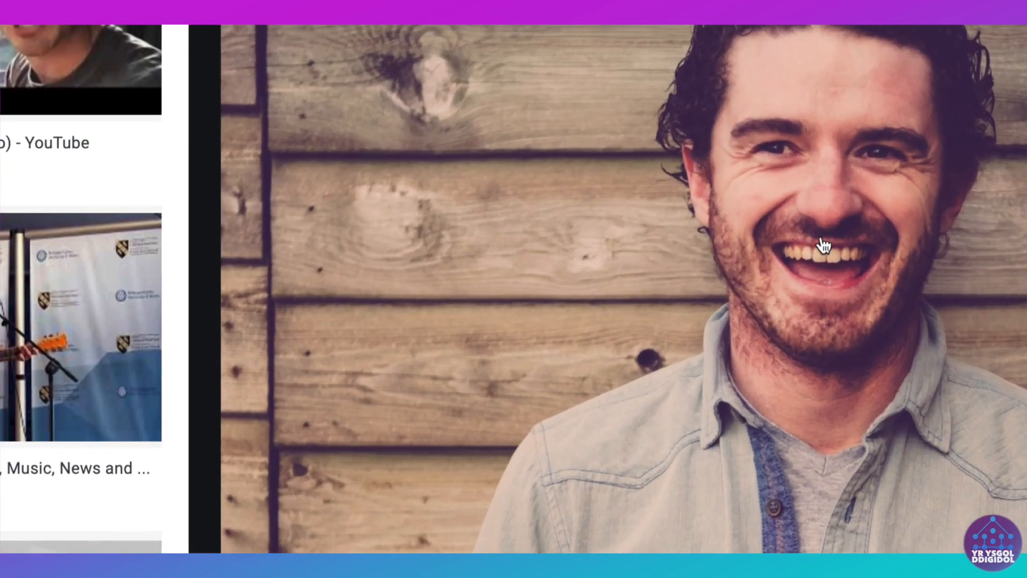
right_click(691, 206)
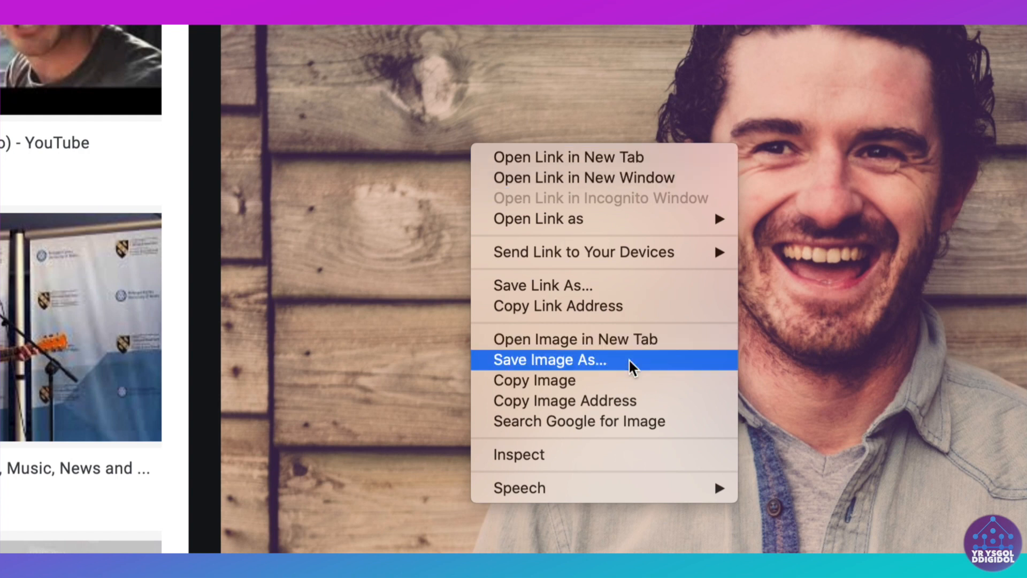
left_click(580, 362)
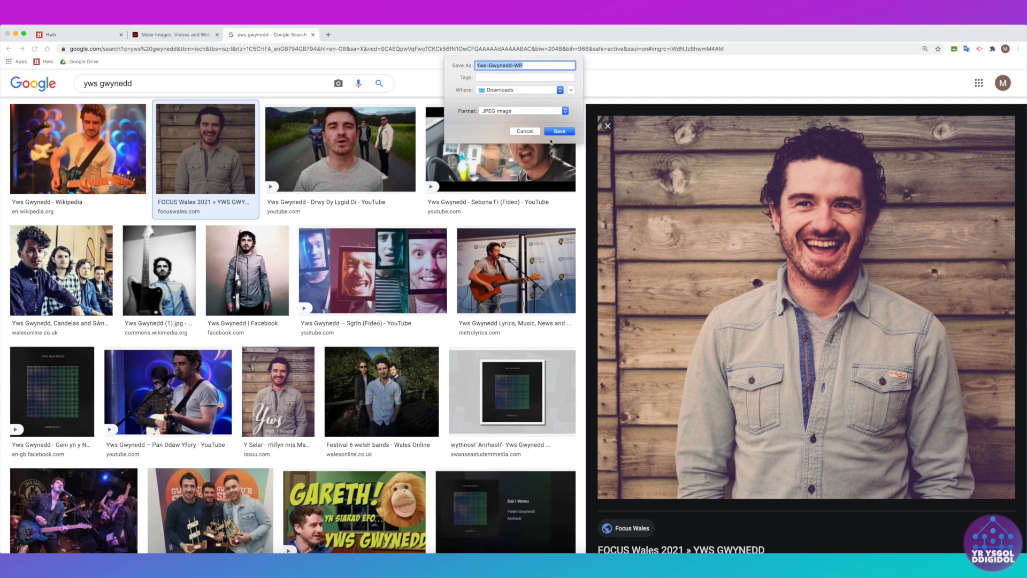
left_click(560, 132)
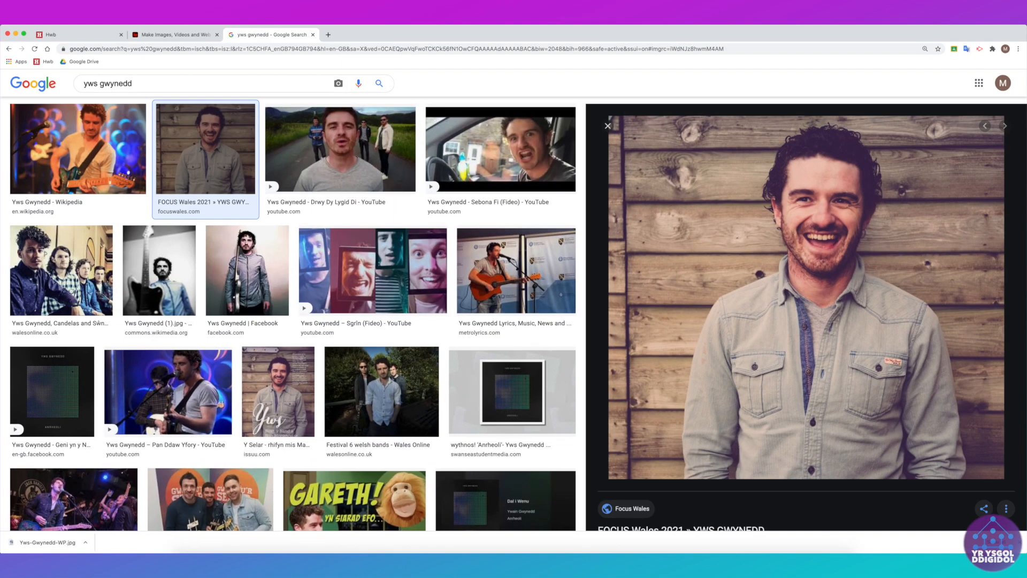
Step: Search the images for "logo radio cymru" and save the square blue BBC Radio Cymru logo
triple_click(192, 83)
type("logo radio cymru")
key("Return")
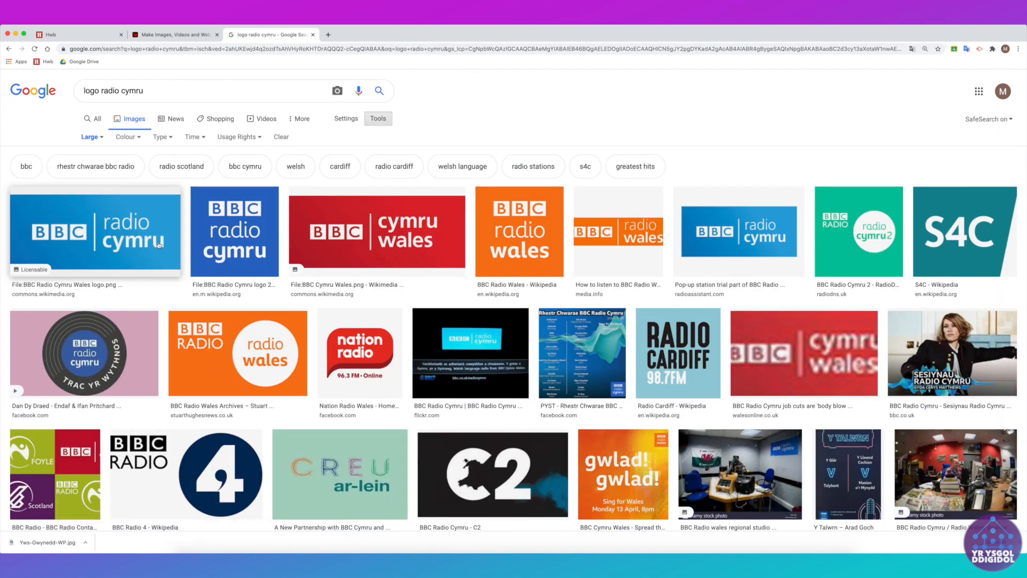
left_click(235, 231)
right_click(786, 266)
left_click(808, 318)
left_click(562, 131)
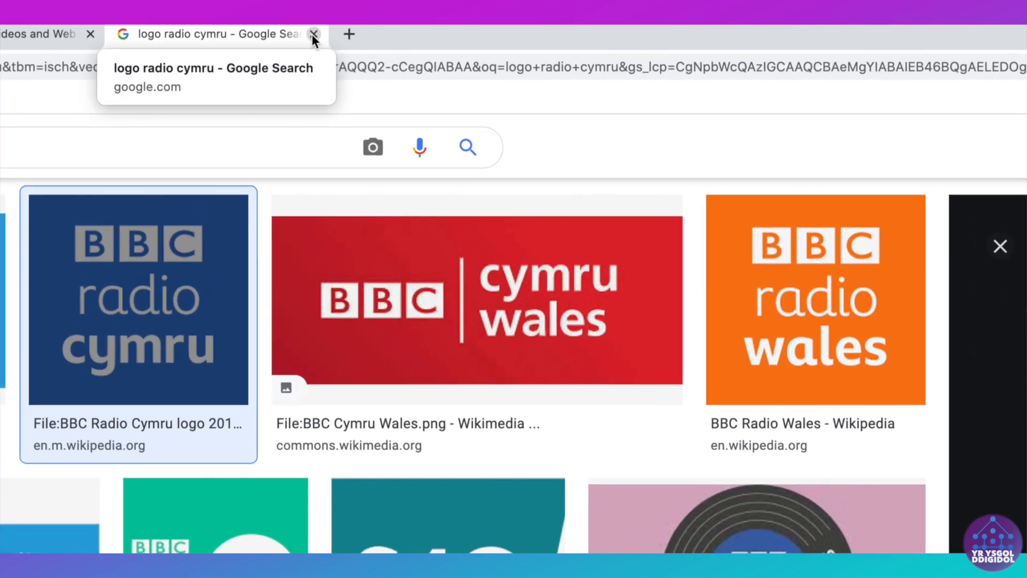
Step: Close the Google tab and add the downloaded logo and portrait photo to the 40mawr library's assets
left_click(313, 34)
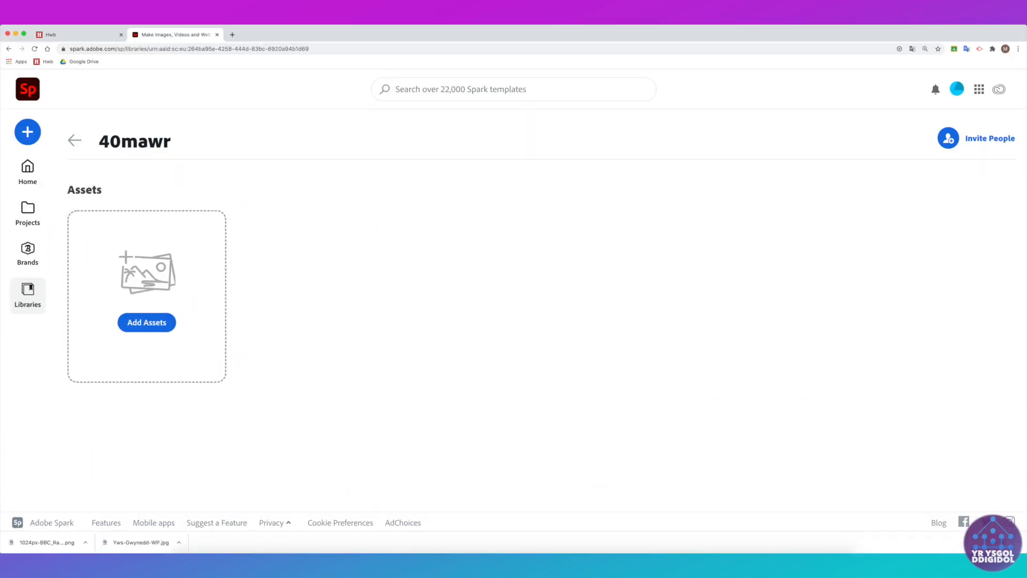
left_click_drag(141, 541, 532, 292)
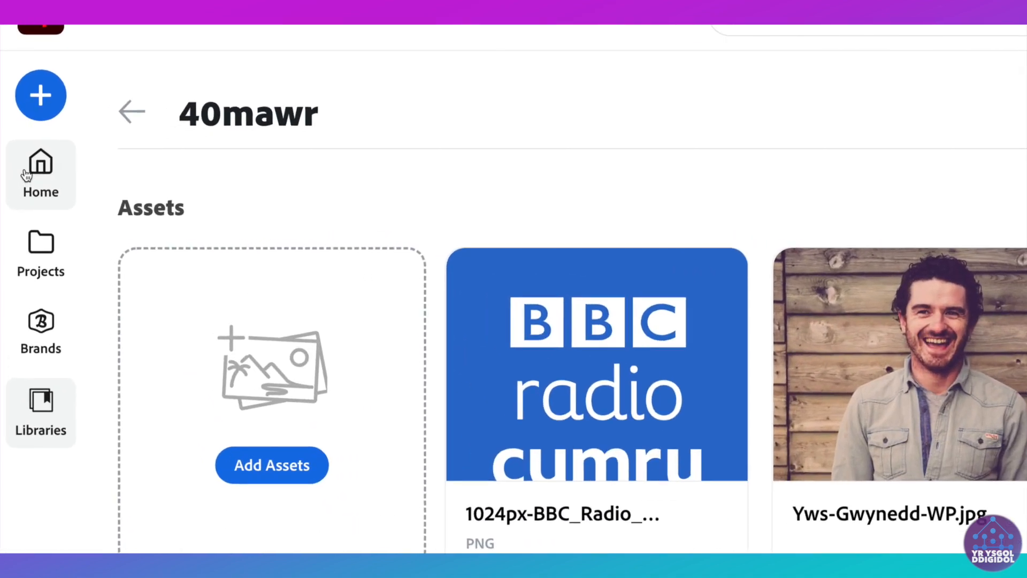
Step: Return to the home page and start a blank Instagram post
left_click(25, 175)
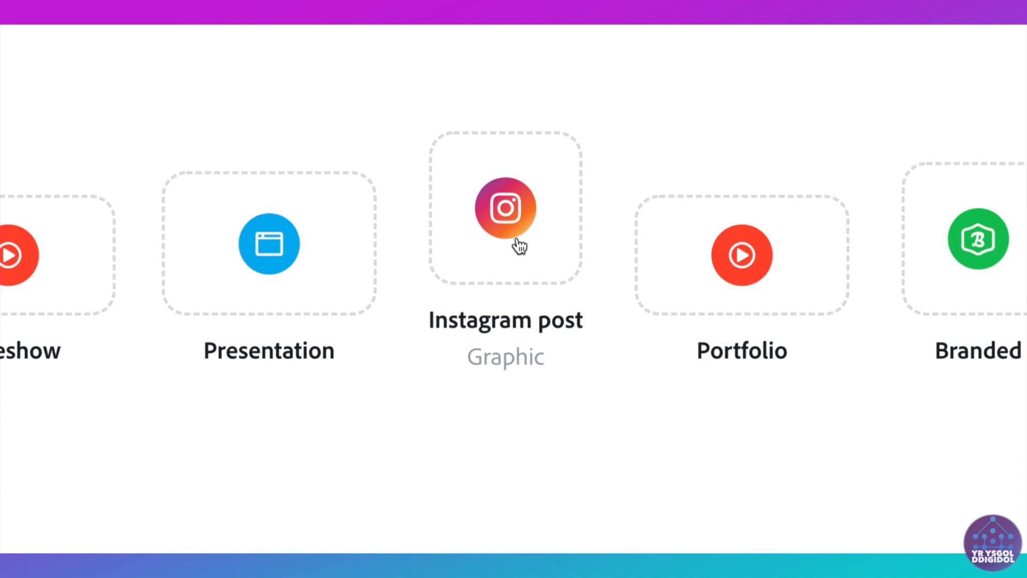
left_click(518, 246)
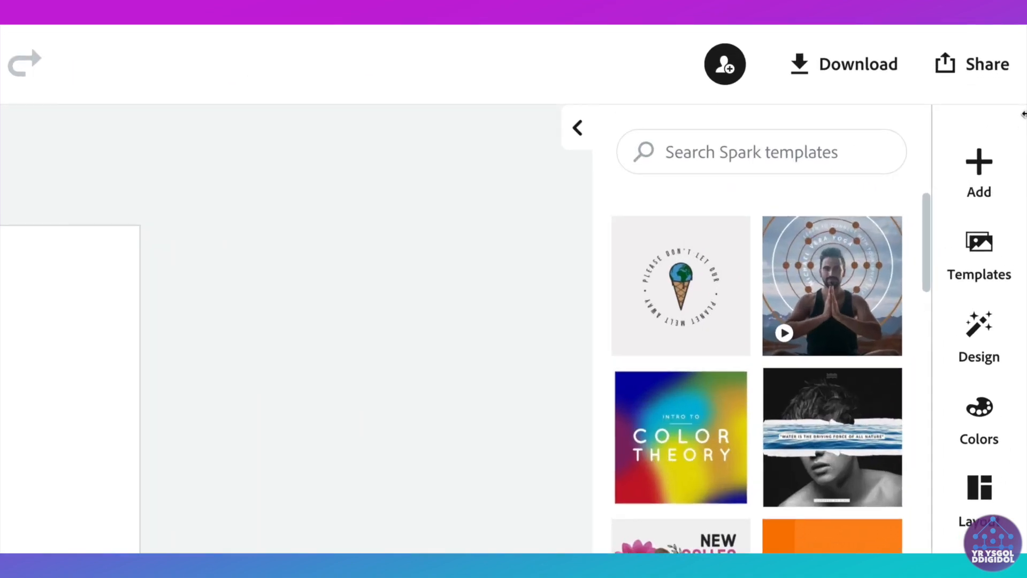
Step: Add the portrait photo from the 40mawr library to the post as a freely movable image
left_click(949, 196)
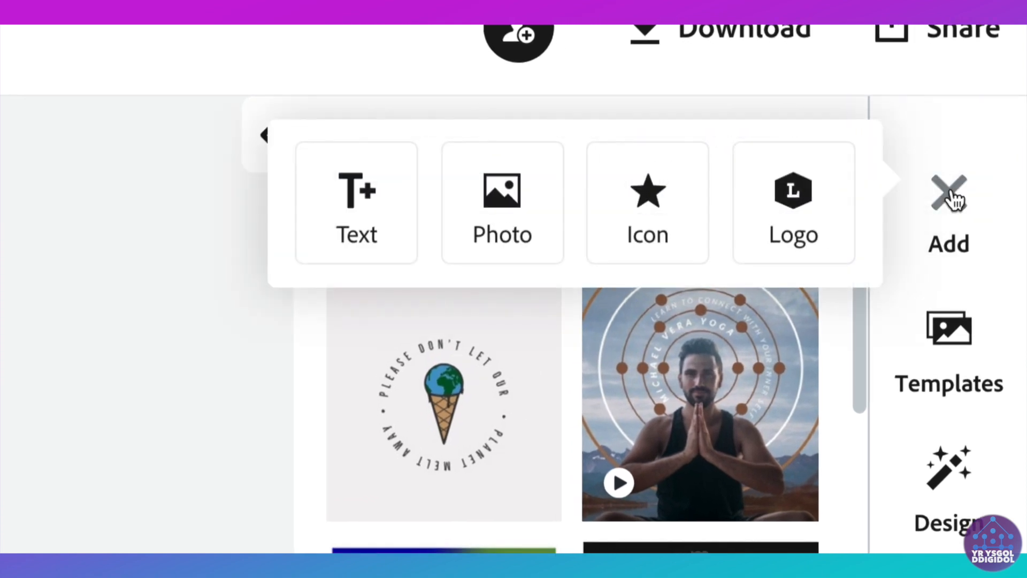
left_click(503, 211)
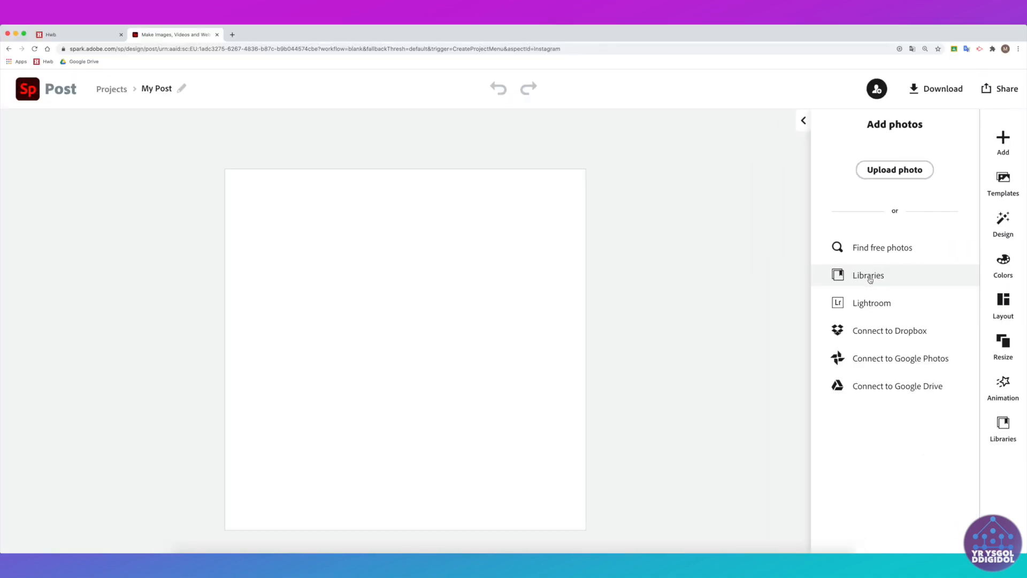
left_click(870, 276)
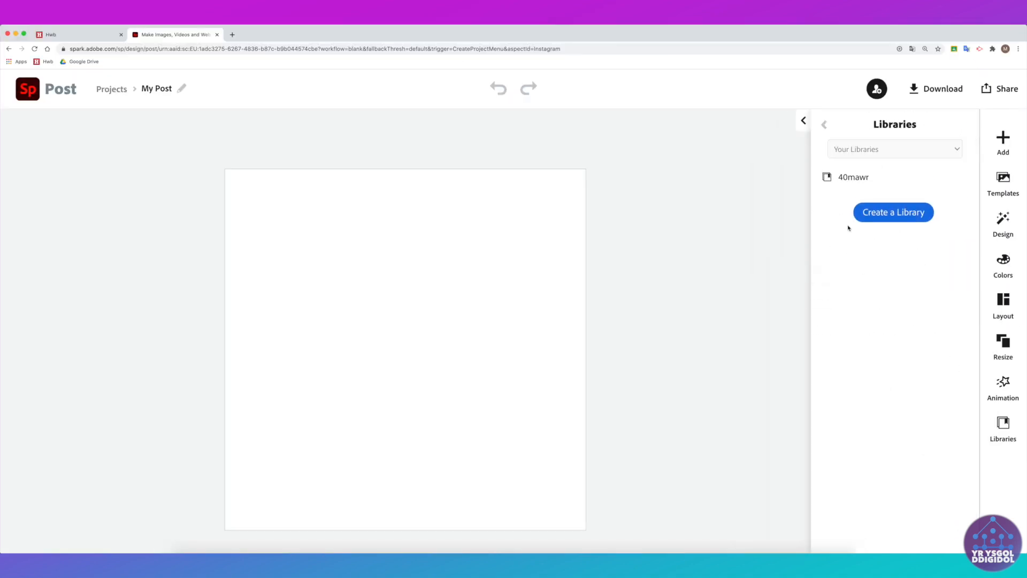
left_click(849, 179)
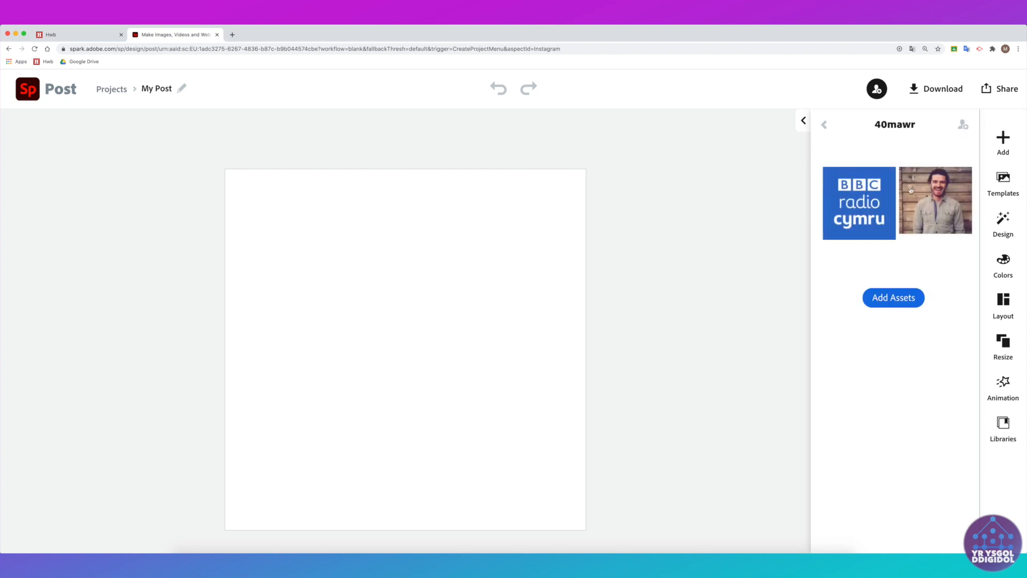
left_click(948, 215)
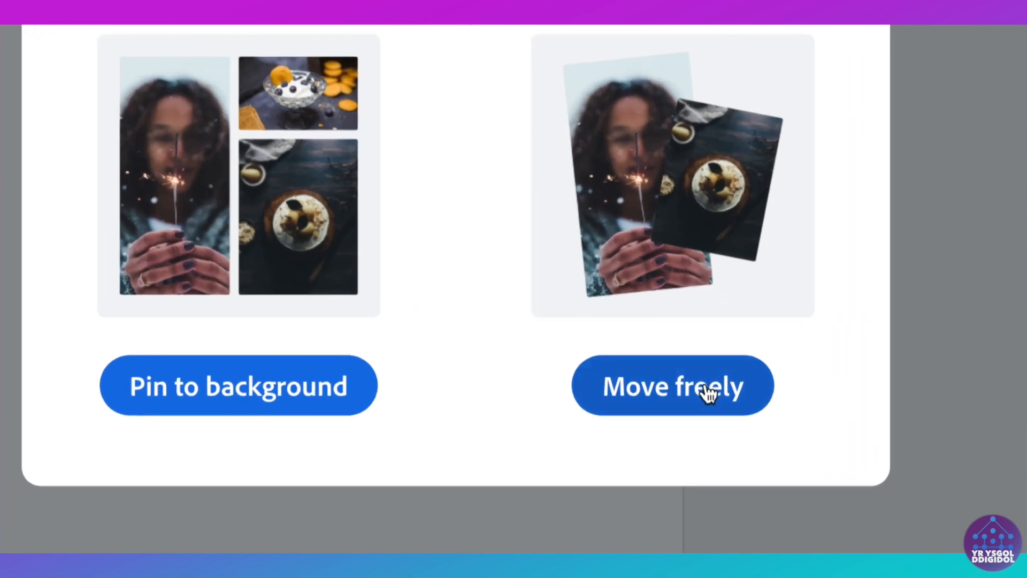
left_click(707, 394)
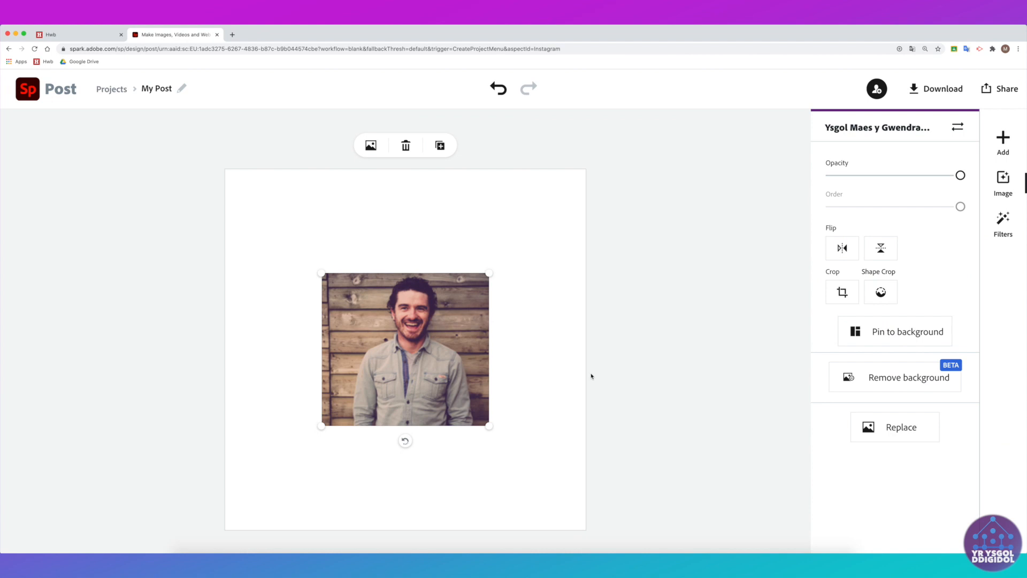
Step: Enlarge the portrait photo, centre it roughly on the canvas and remove its background
left_click_drag(489, 273, 573, 198)
left_click_drag(439, 313, 407, 324)
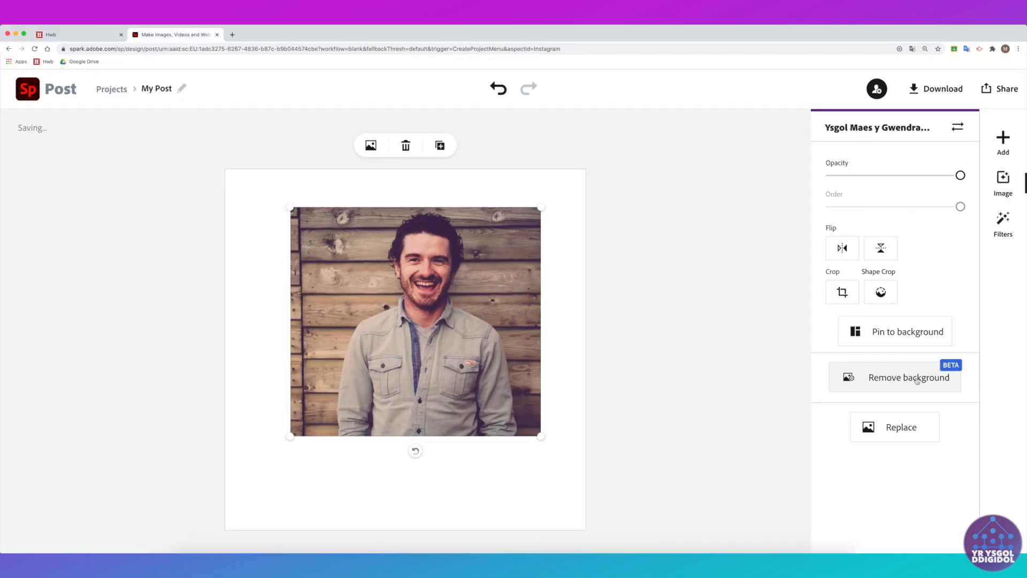
left_click(886, 379)
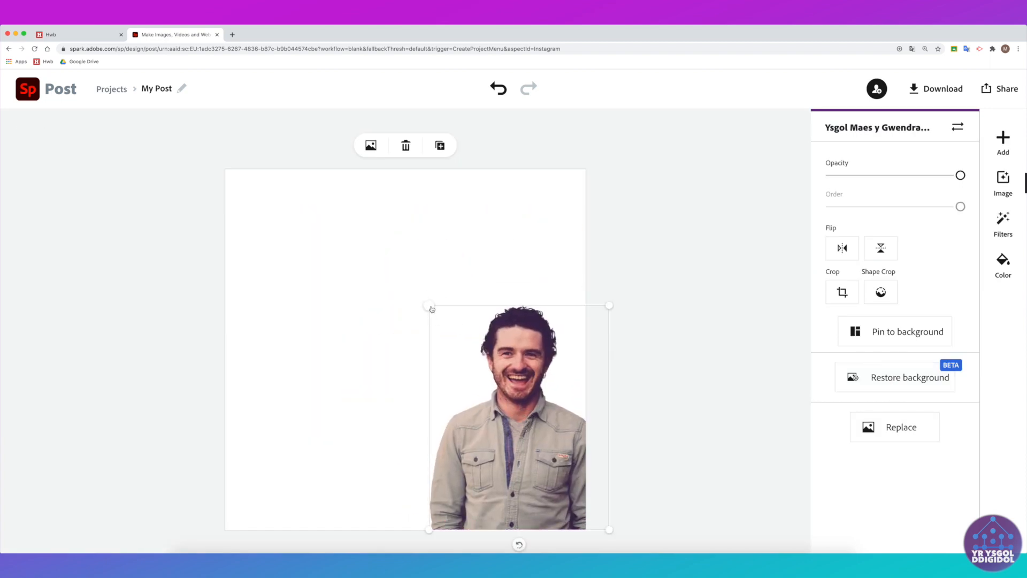
Step: Enlarge the cut-out portrait to fill the canvas height and position it against the canvas's right edge
left_click_drag(431, 309, 335, 161)
left_click_drag(496, 355, 515, 395)
left_click_drag(361, 198, 334, 178)
left_click_drag(530, 395, 535, 396)
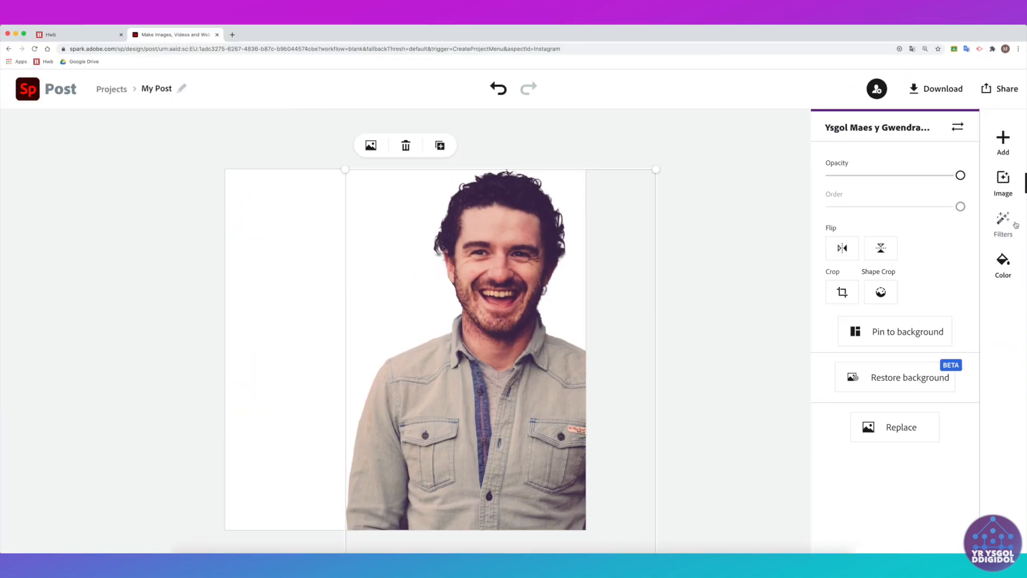
Step: Apply the Colorize filter to the cut-out portrait and shuffle its colours until it has a teal tint
left_click(1005, 224)
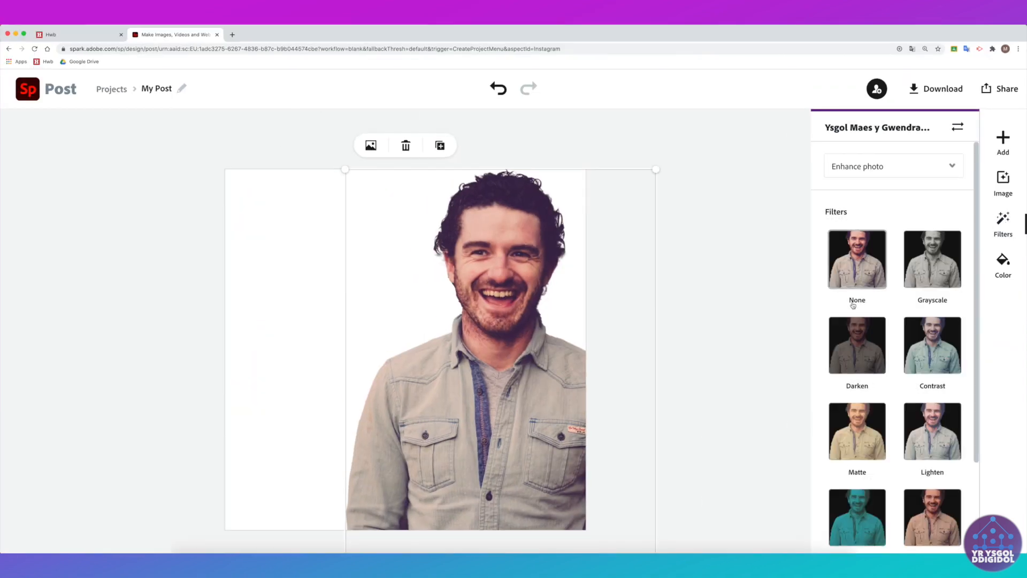
scroll(899, 303, "down", 3)
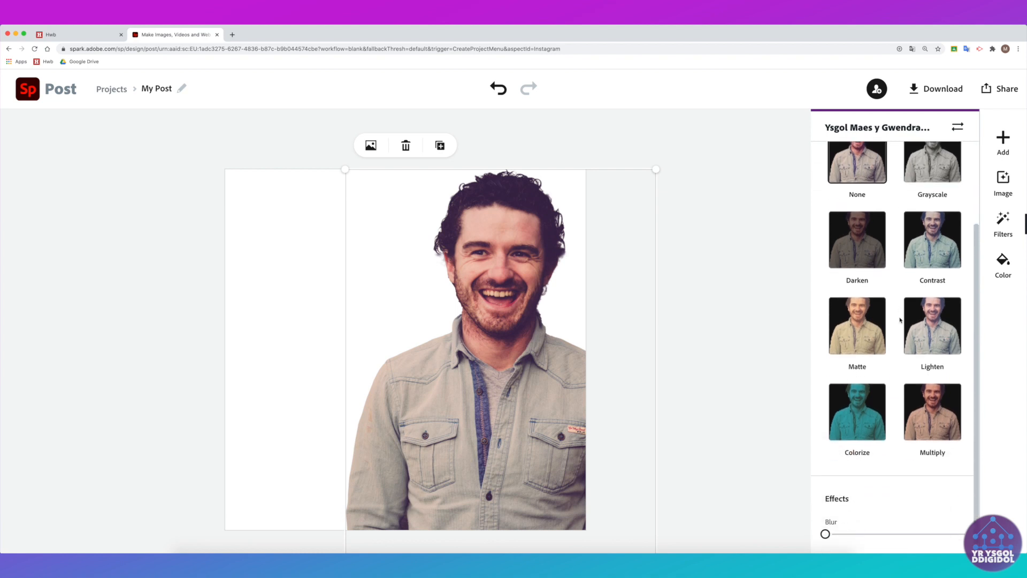
left_click(862, 416)
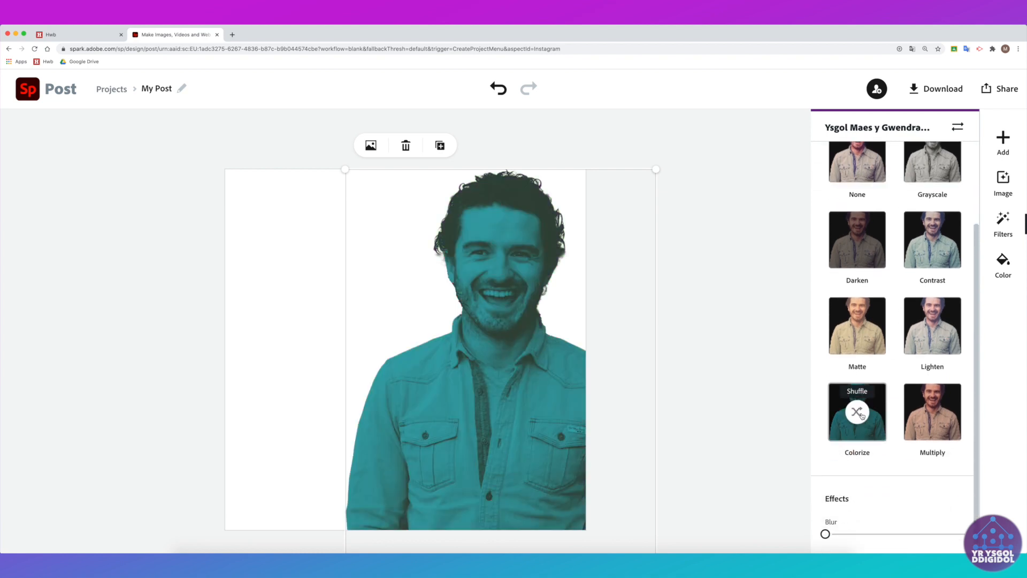
left_click(858, 413)
left_click(858, 413)
left_click(858, 413)
left_click(858, 413)
left_click(693, 202)
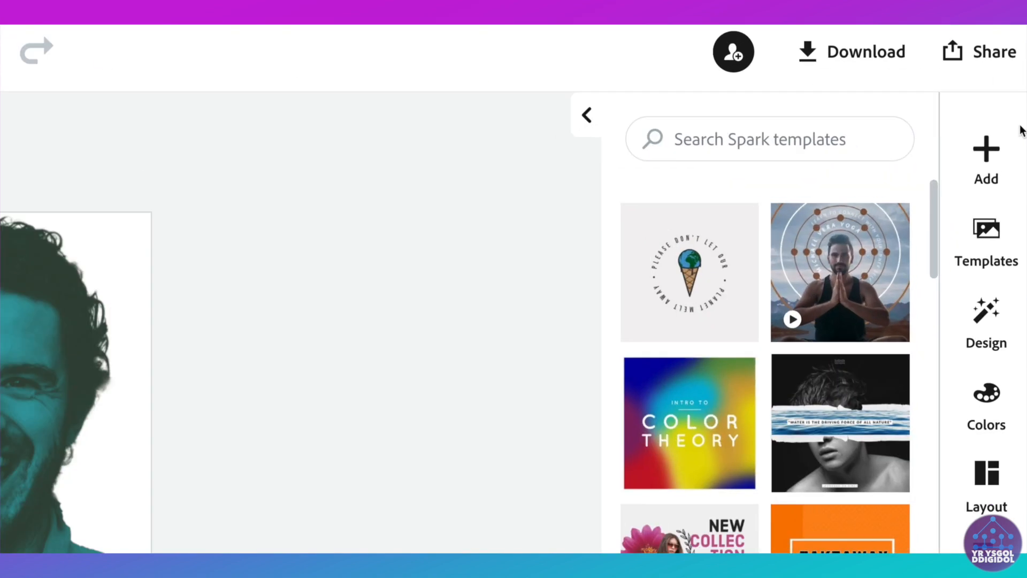
Step: Search the free photos for "texture" and "background" and browse the results for a suitable backdrop
left_click(985, 162)
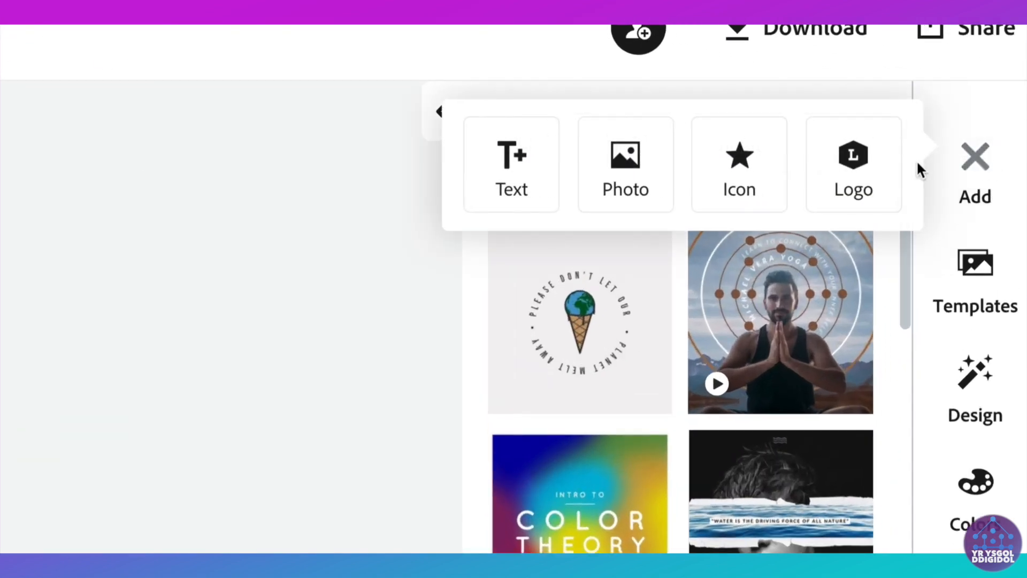
left_click(643, 168)
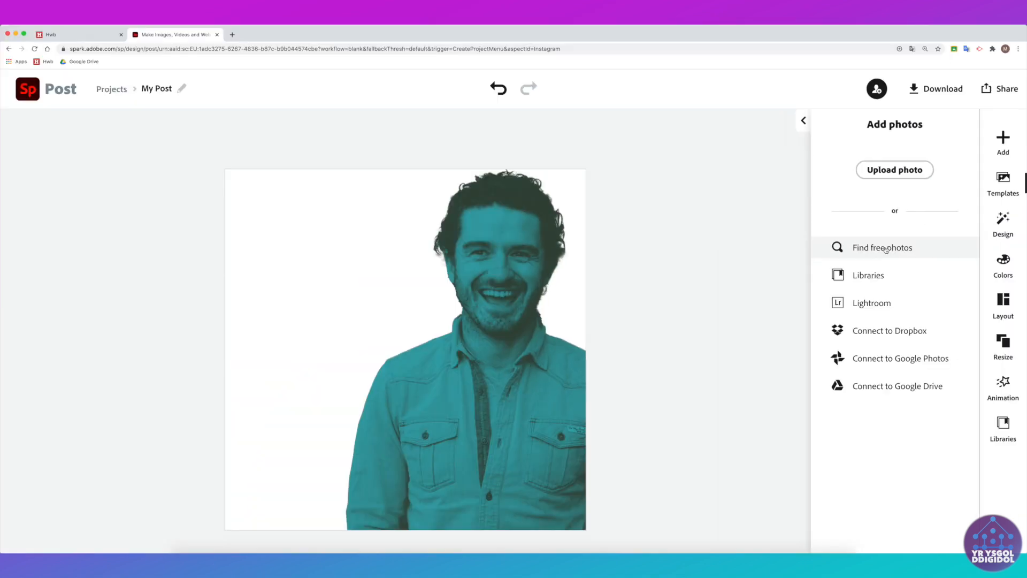
left_click(886, 249)
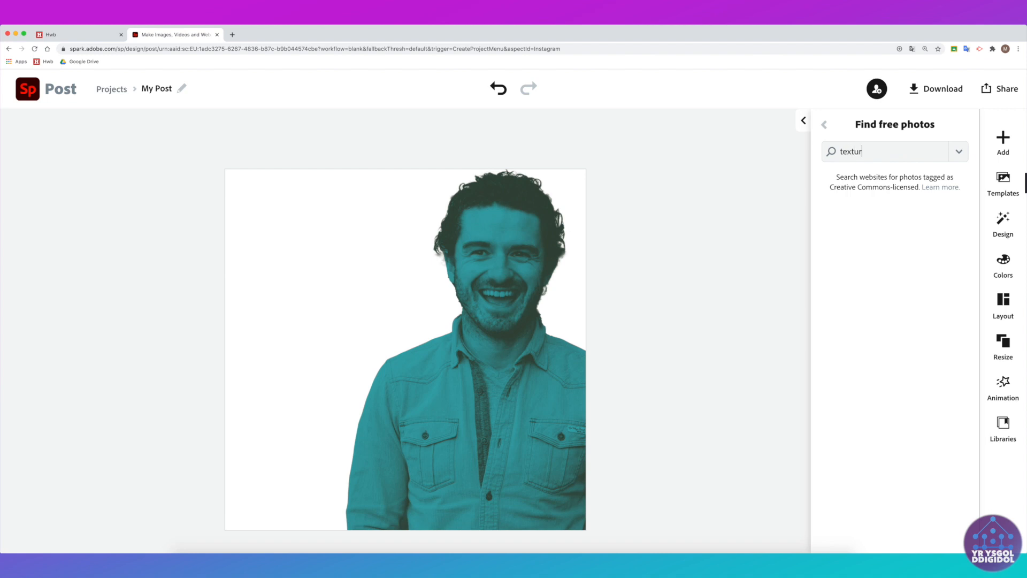
key("Return")
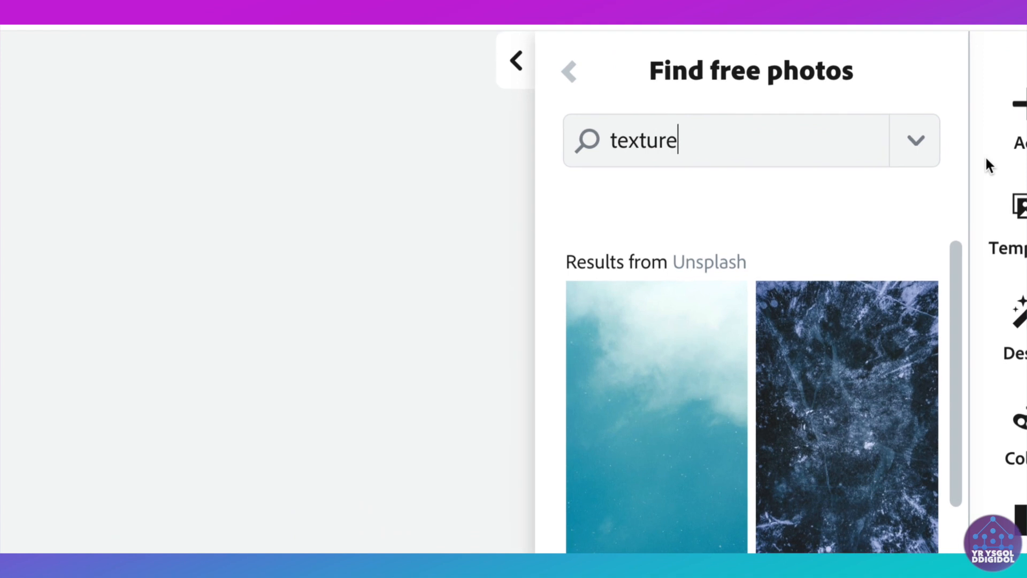
scroll(789, 355, "down", 5)
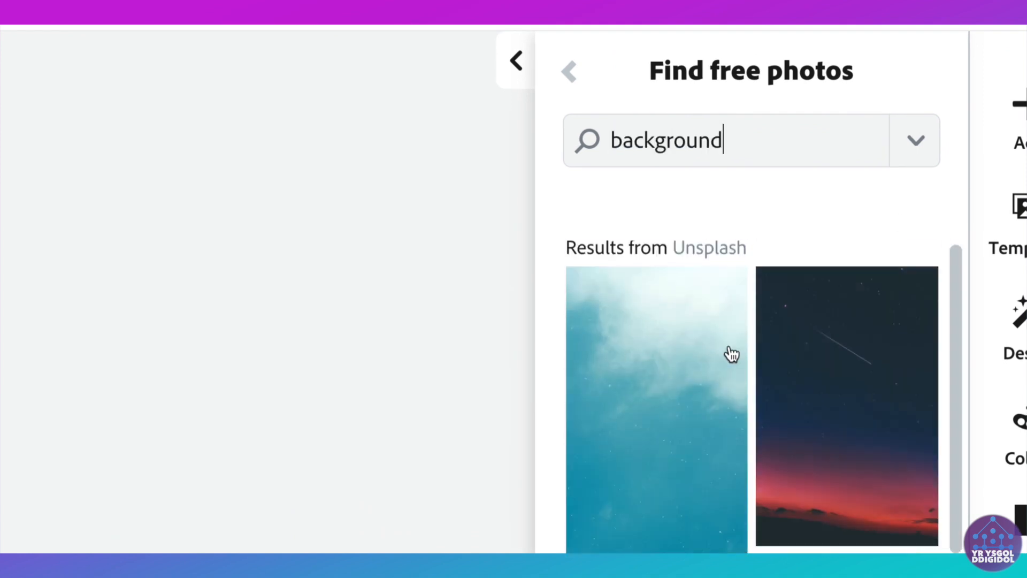
scroll(730, 356, "down", 5)
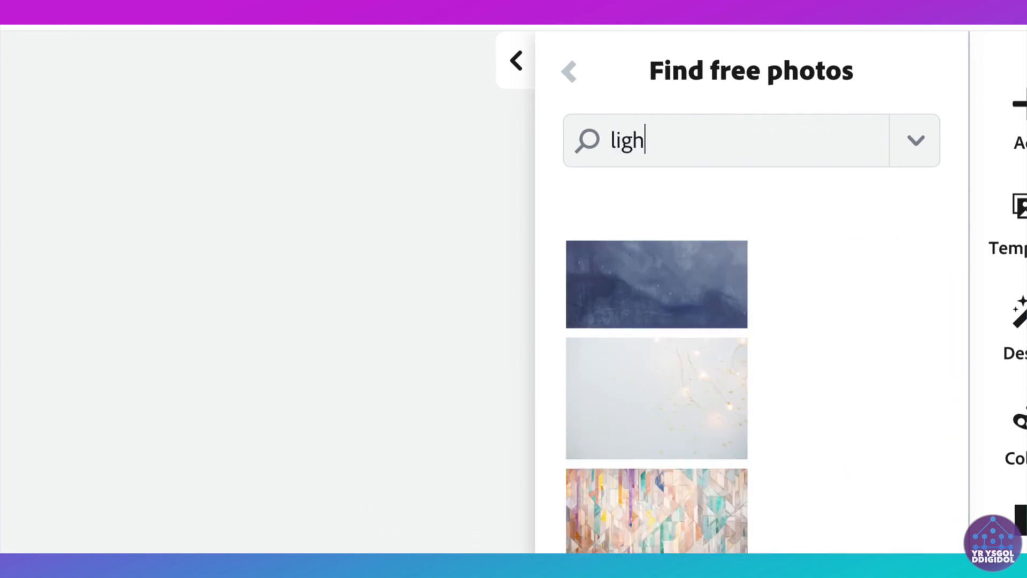
Step: Search the free photos for "lights" and pin the red-and-blue light-streak photo to the background
type("ts")
scroll(765, 374, "down", 3)
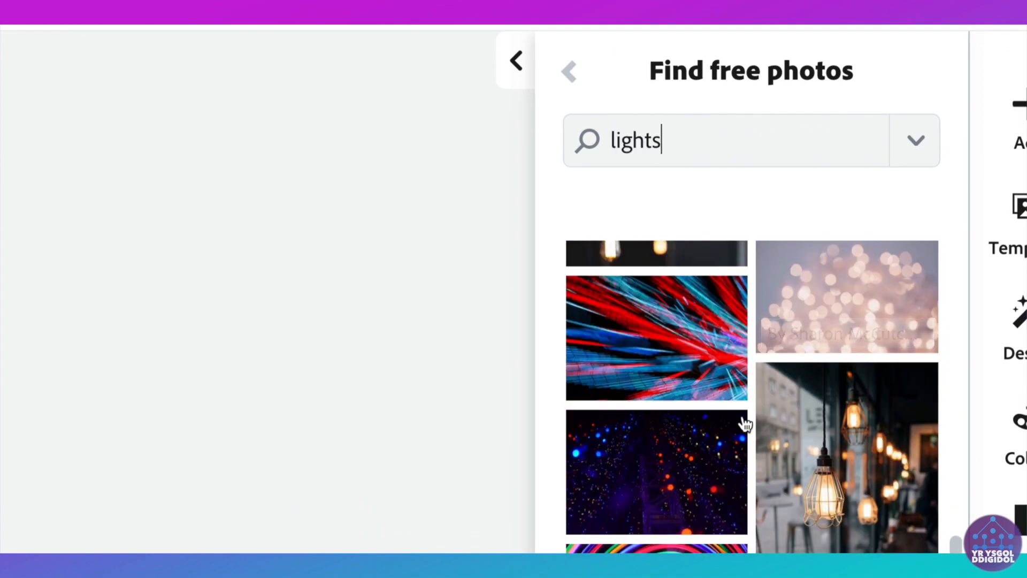
left_click(654, 331)
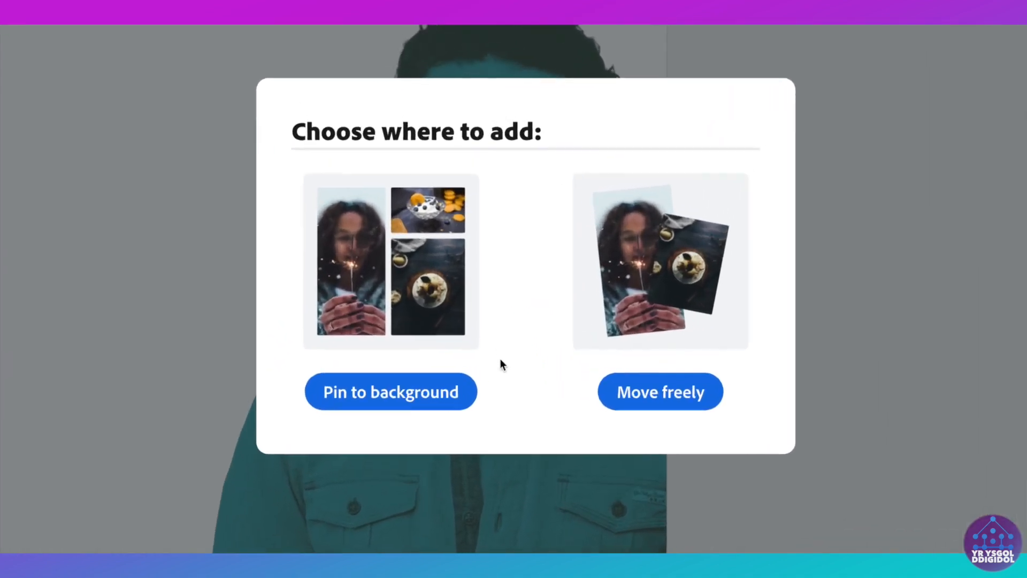
left_click(391, 396)
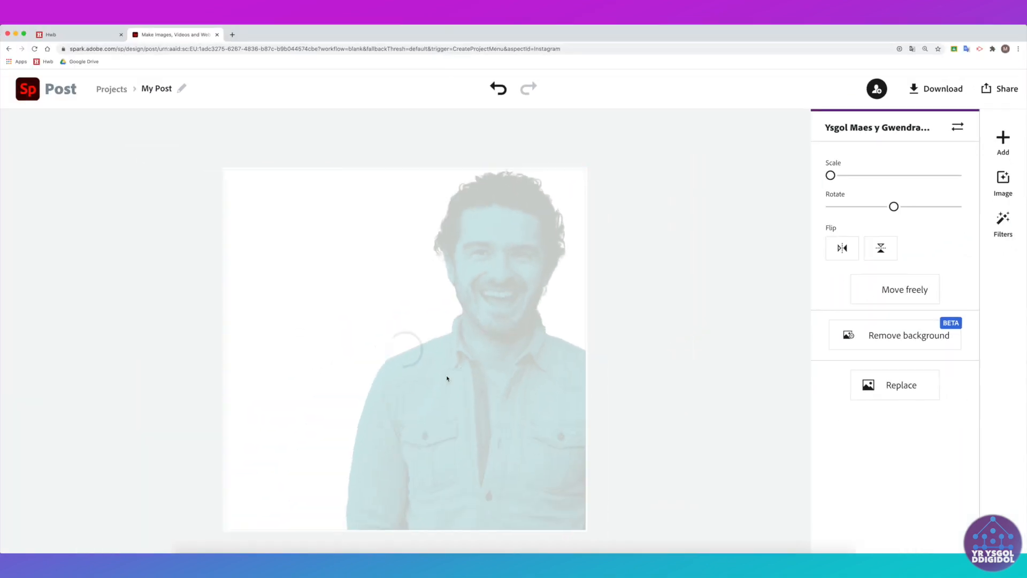
Step: Reposition the light-streak background photo behind the portrait and slightly adjust its scale and rotation
left_click_drag(298, 284, 87, 294)
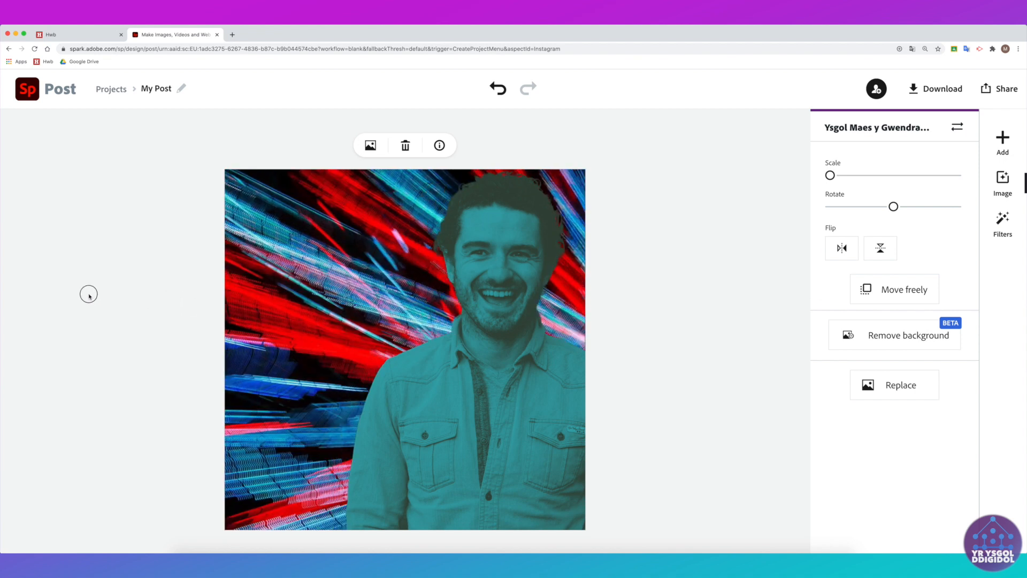
left_click_drag(831, 175, 833, 175)
left_click_drag(894, 206, 898, 207)
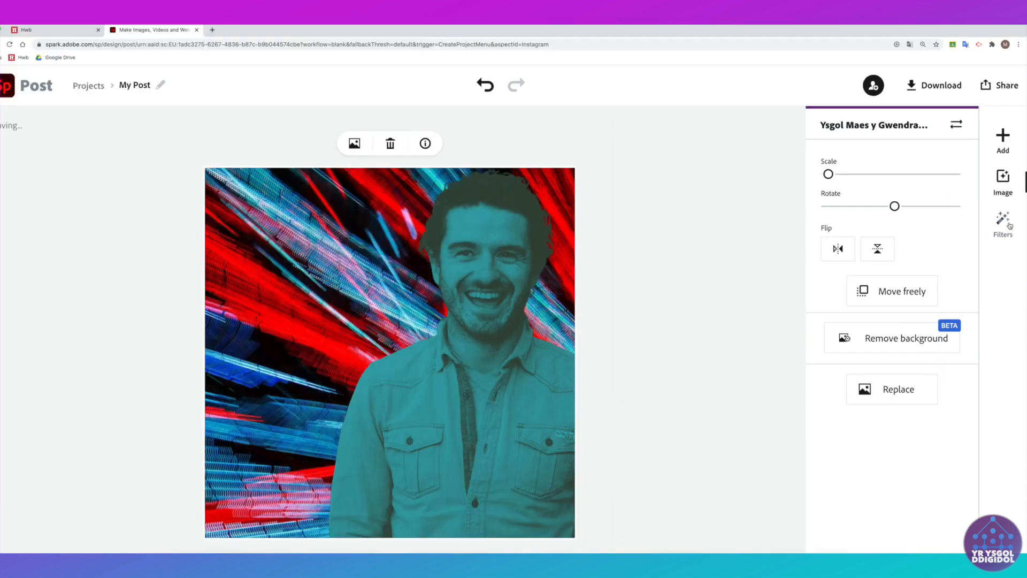
Step: Apply the Colorize filter to the background photo, shuffle it to an orange tint and blur it
left_click(1008, 225)
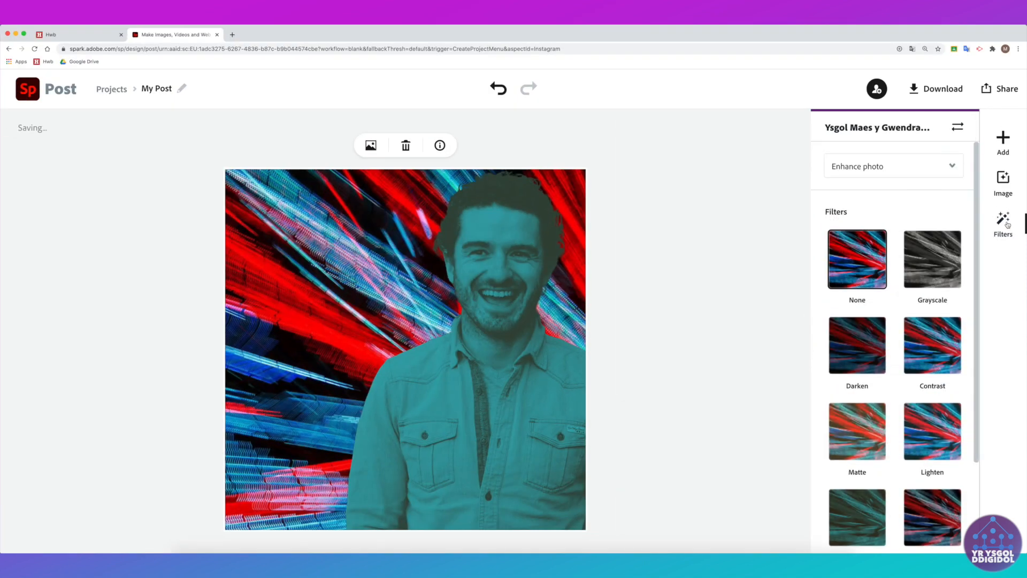
left_click(860, 507)
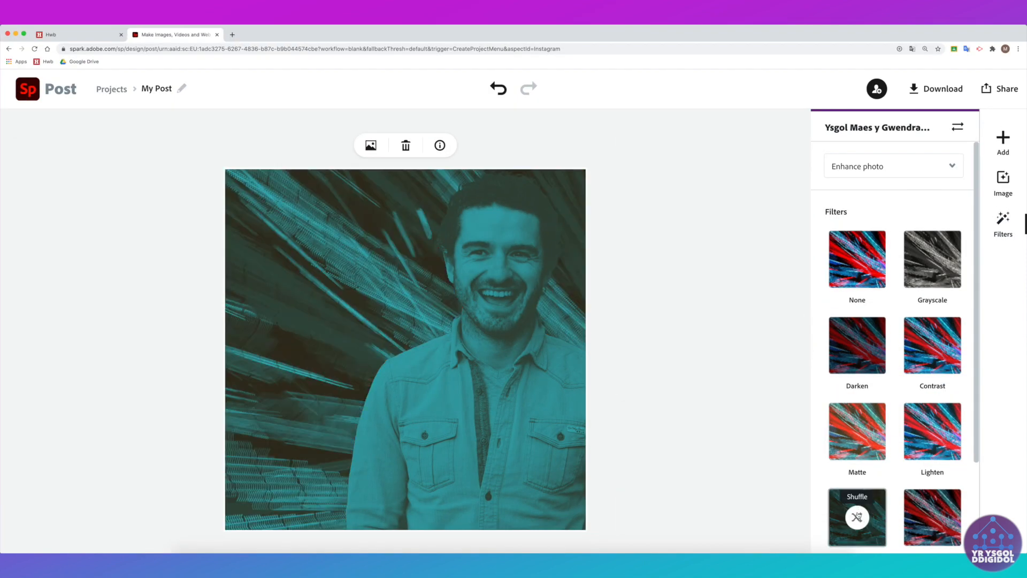
left_click(857, 517)
left_click(857, 517)
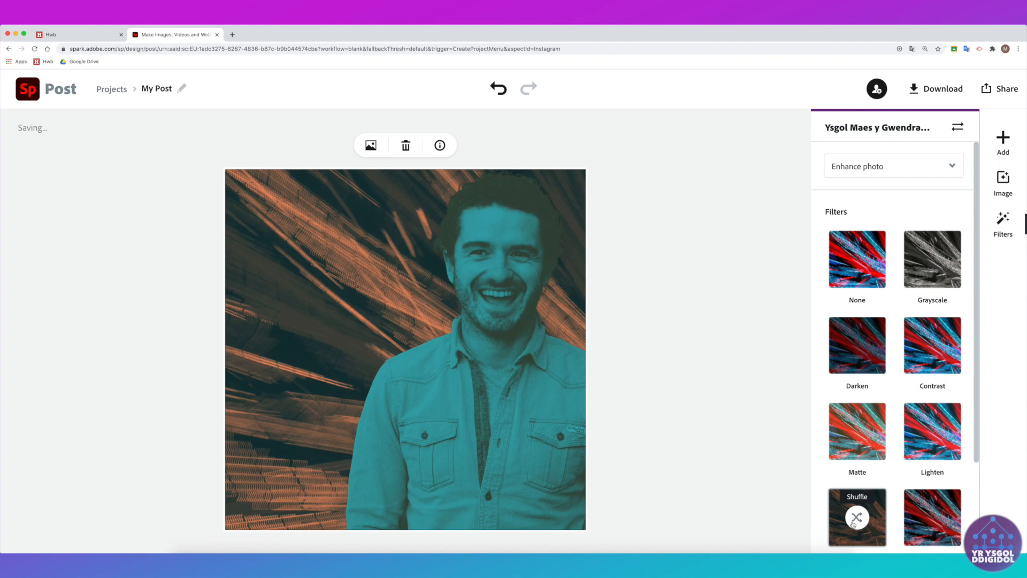
left_click(856, 517)
left_click(854, 522)
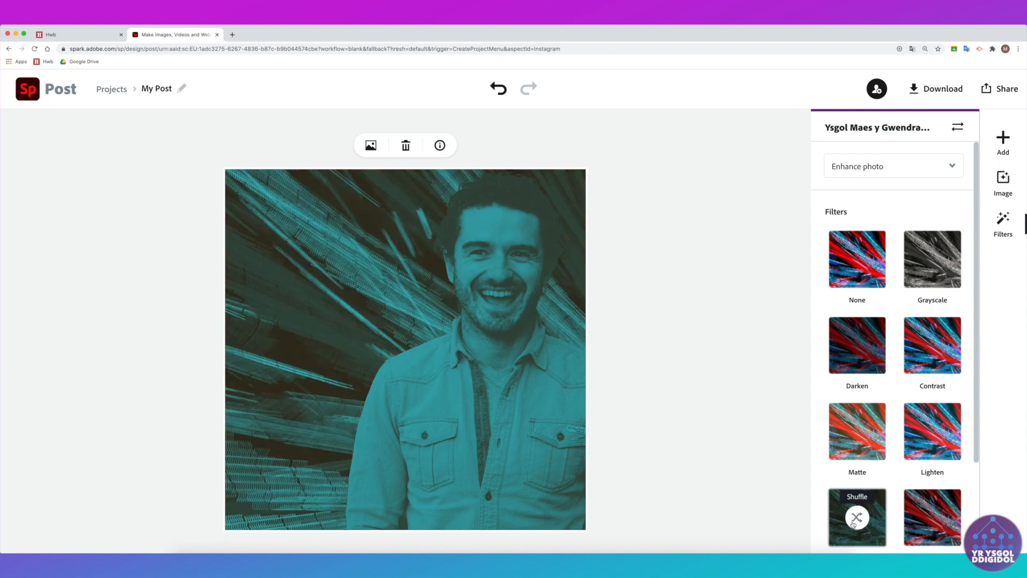
scroll(856, 511, "down", 3)
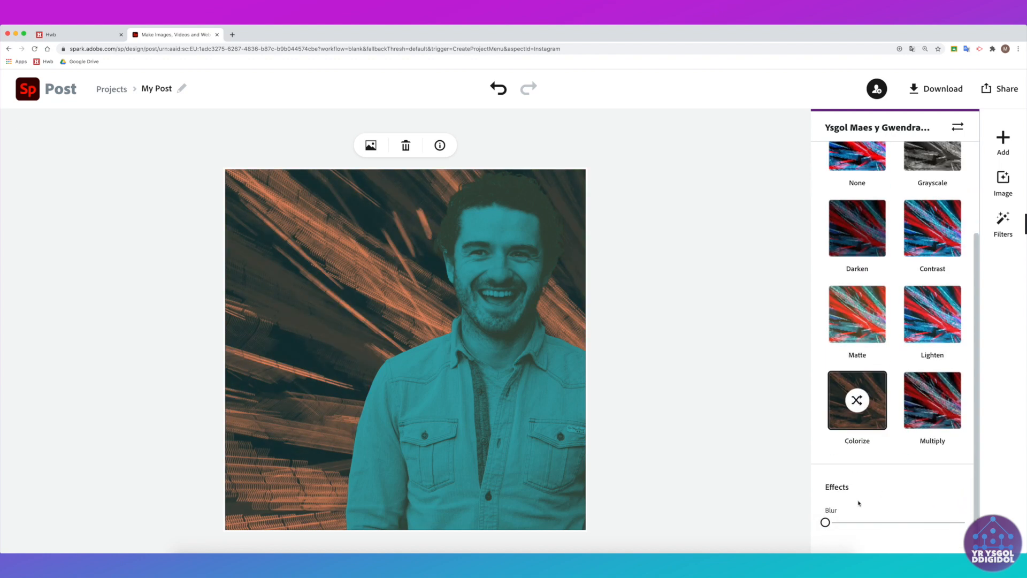
left_click_drag(841, 525, 888, 521)
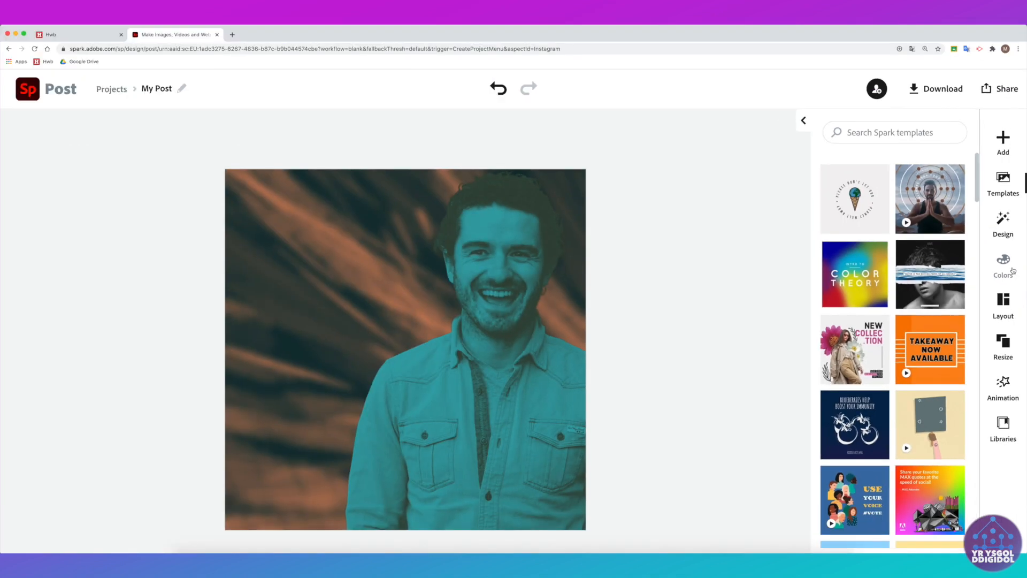
Step: Apply the red, beige and teal Decorative palette, shuffling until the background is red and the portrait teal
left_click(1013, 271)
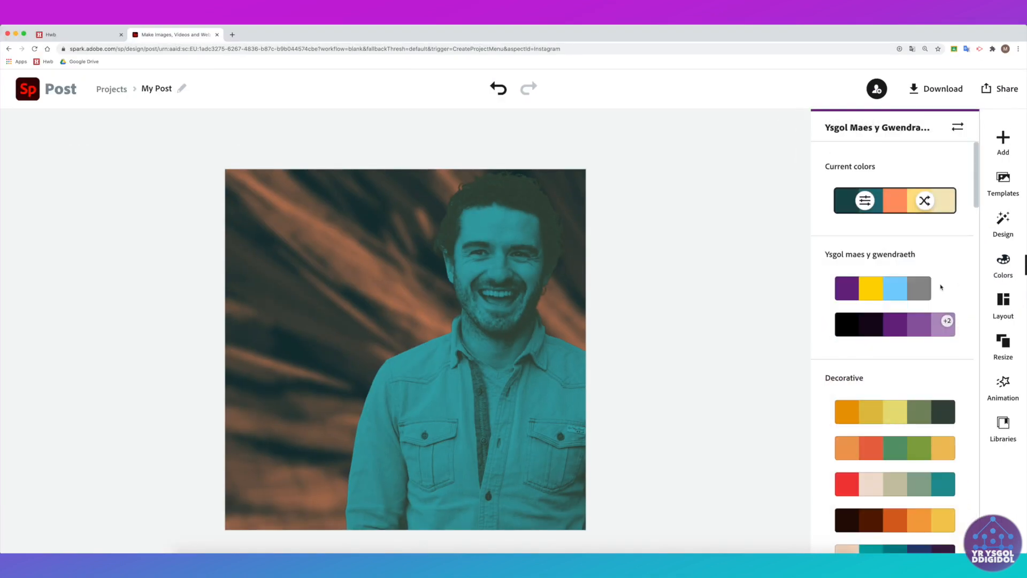
scroll(941, 287, "down", 5)
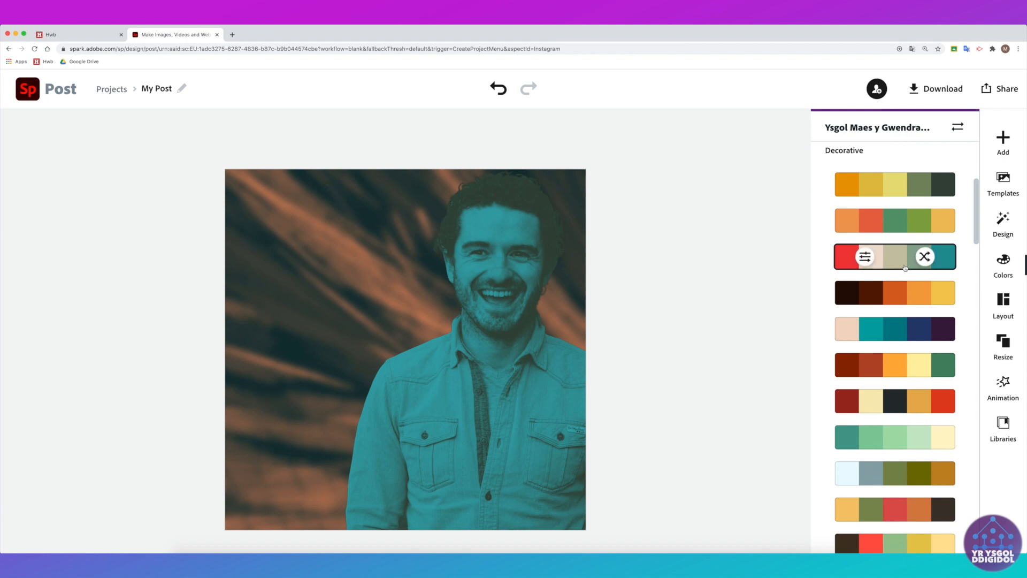
left_click(924, 257)
left_click(926, 258)
left_click(926, 257)
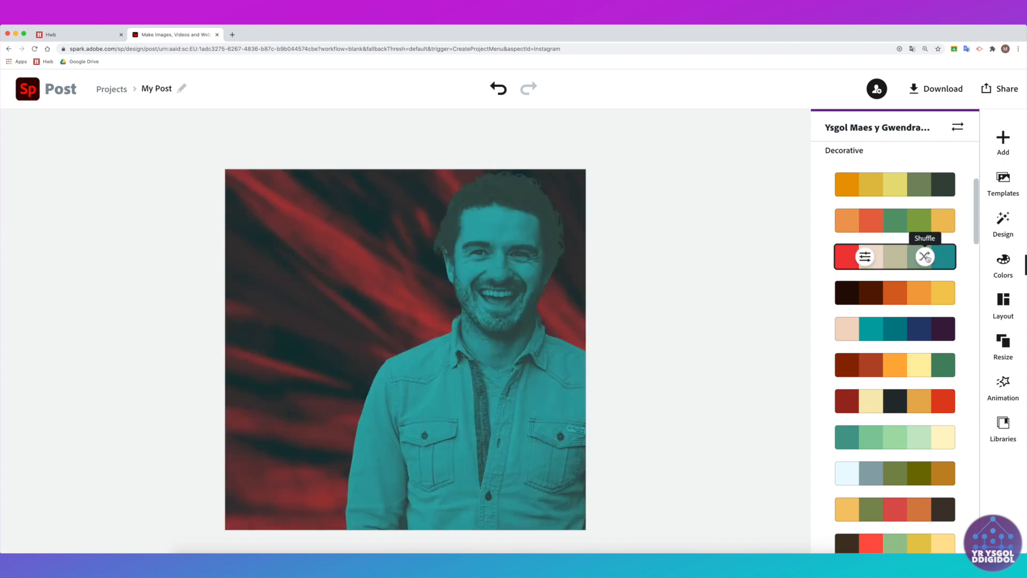
left_click(927, 258)
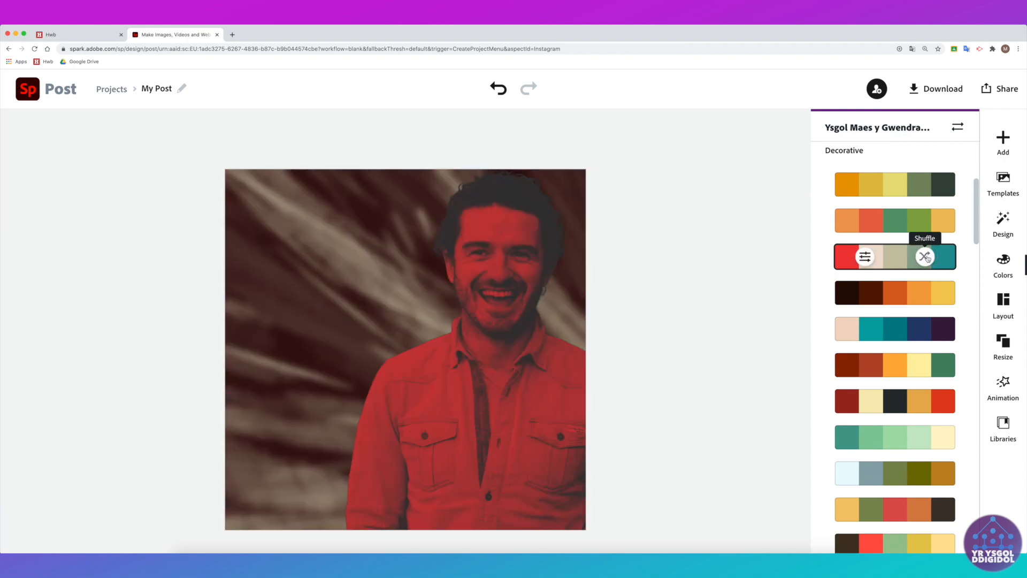
left_click(926, 257)
left_click(926, 257)
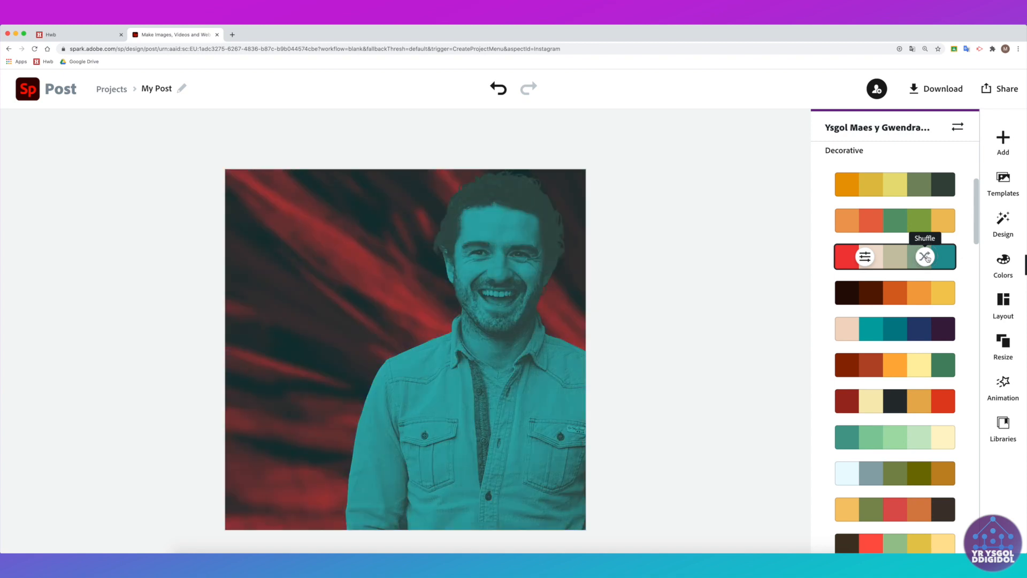
Step: Try several other colour palettes with shuffled colours, and return to the red, beige and teal Decorative palette
scroll(926, 360, "down", 5)
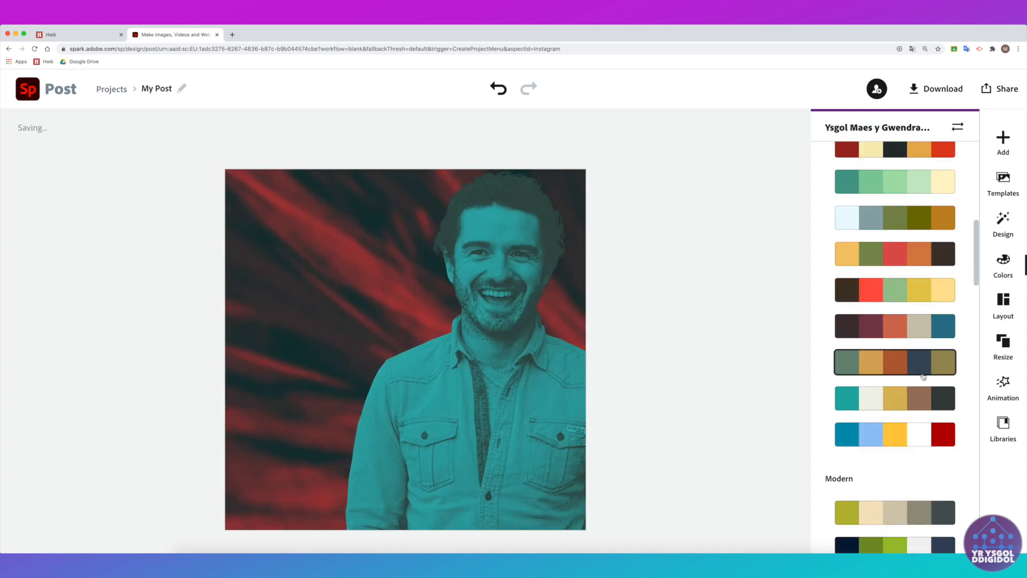
left_click(926, 360)
scroll(926, 336, "down", 5)
left_click(926, 336)
left_click(927, 336)
scroll(926, 374, "down", 5)
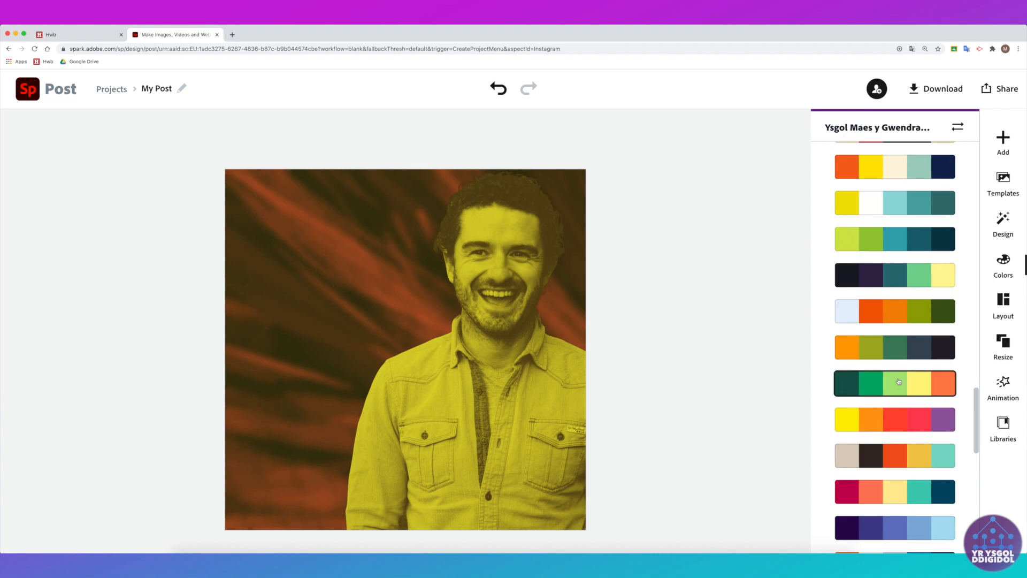
left_click(926, 380)
scroll(896, 361, "down", 5)
left_click(924, 340)
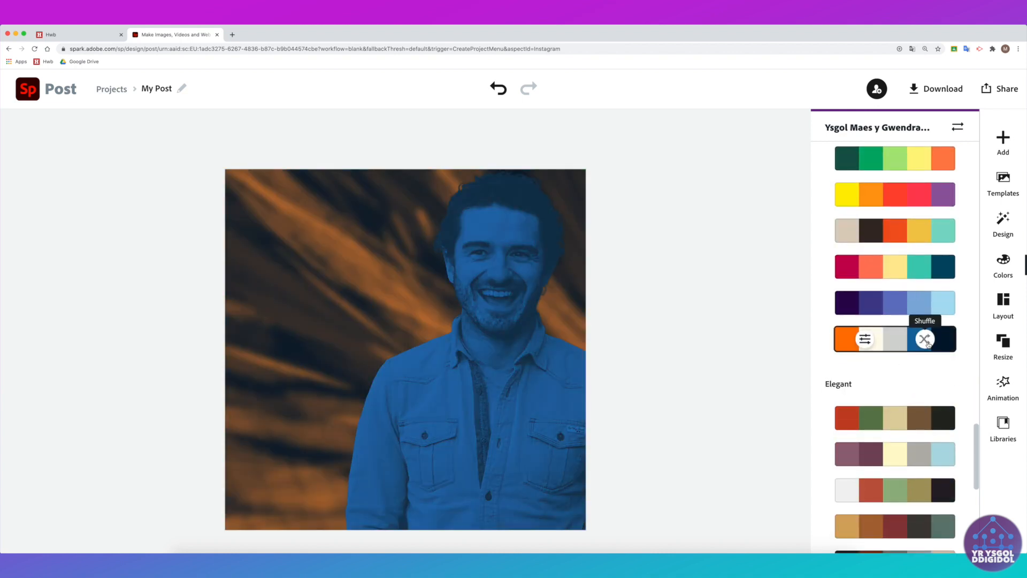
left_click(924, 337)
scroll(917, 355, "down", 5)
left_click(924, 285)
left_click(925, 285)
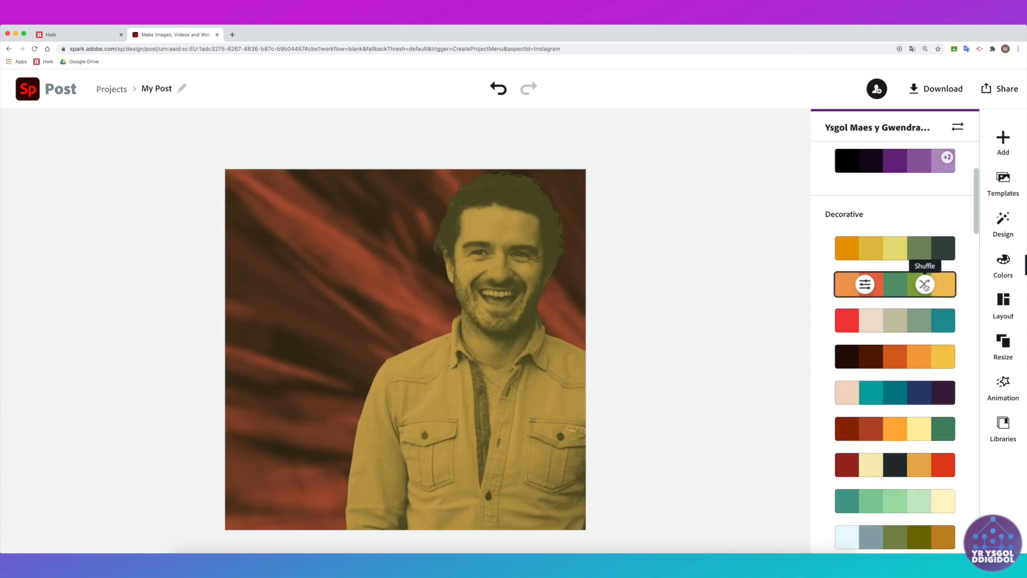
left_click(925, 321)
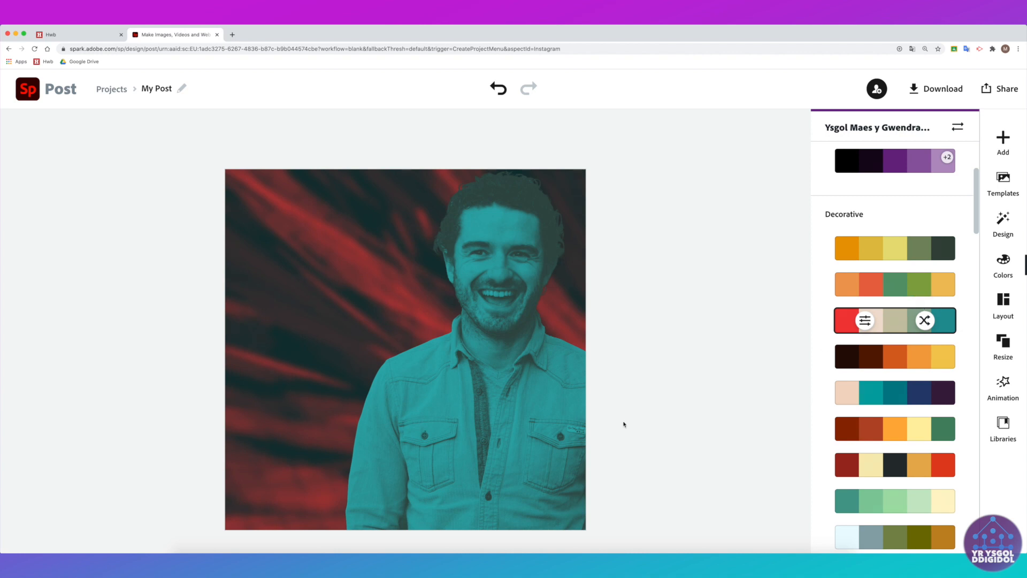
Step: Enhance the portrait photo with higher contrast, slightly lower brightness, darker shadows and highlights raised to about 30
left_click(505, 265)
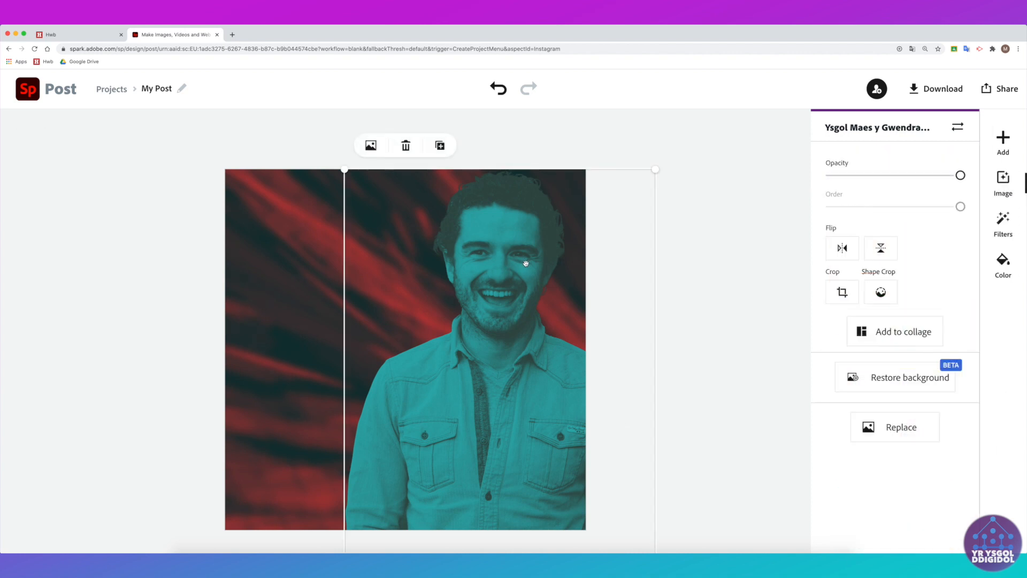
left_click(1004, 222)
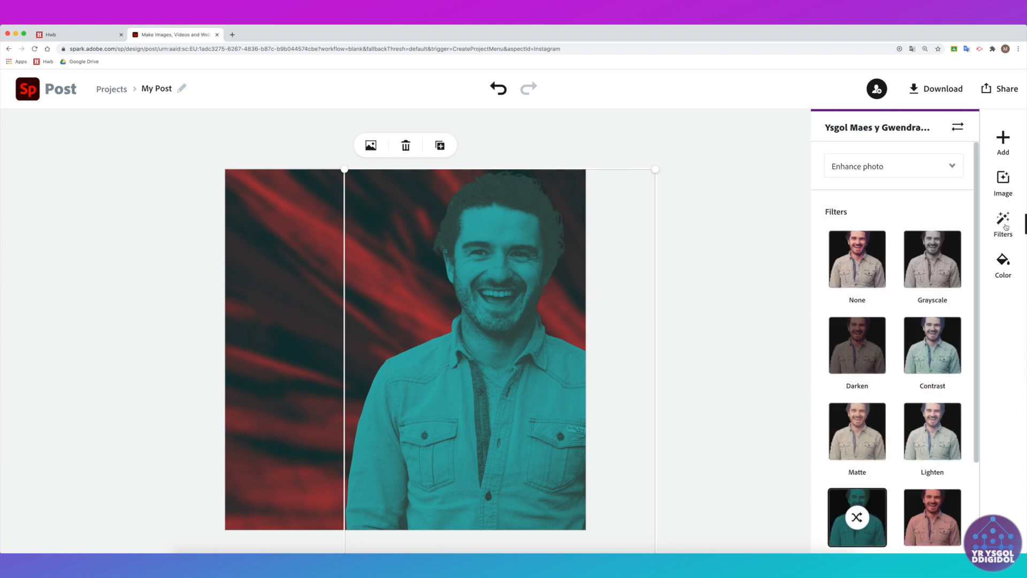
left_click(952, 166)
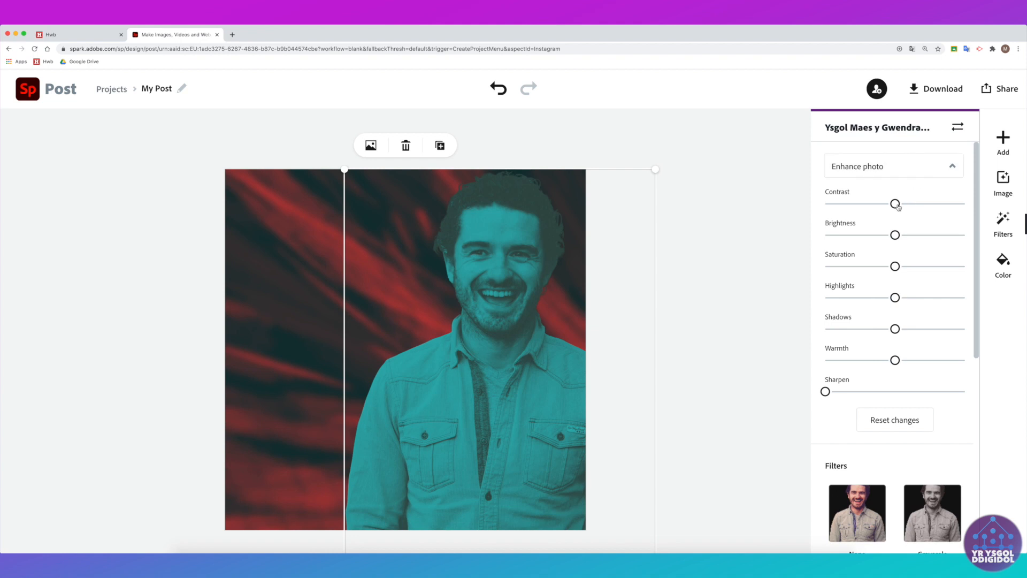
mouse_move(934, 208)
left_mouse_down()
mouse_move(970, 204)
mouse_move(937, 205)
left_mouse_up()
left_click_drag(885, 237, 892, 239)
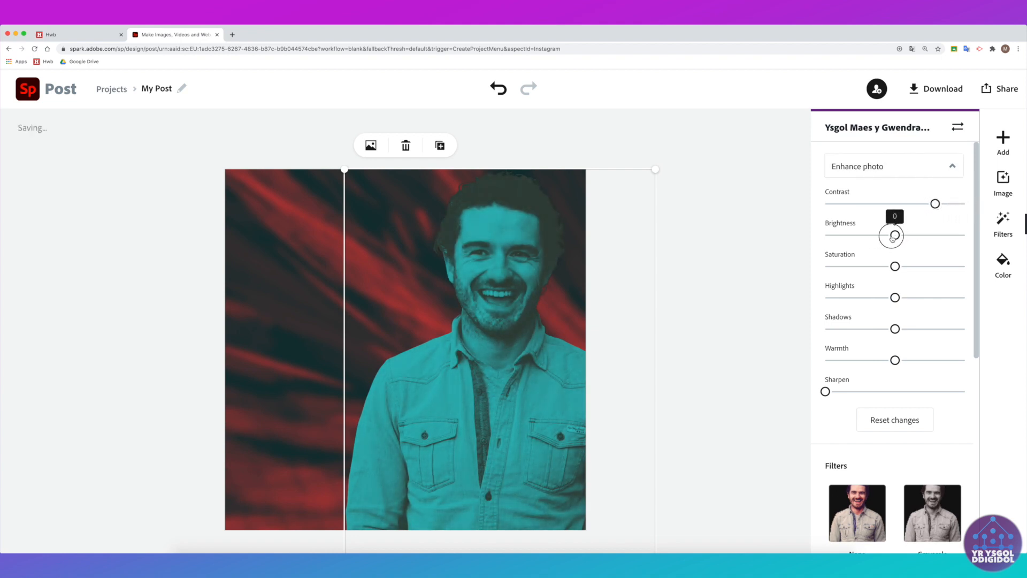
left_click_drag(895, 331, 862, 342)
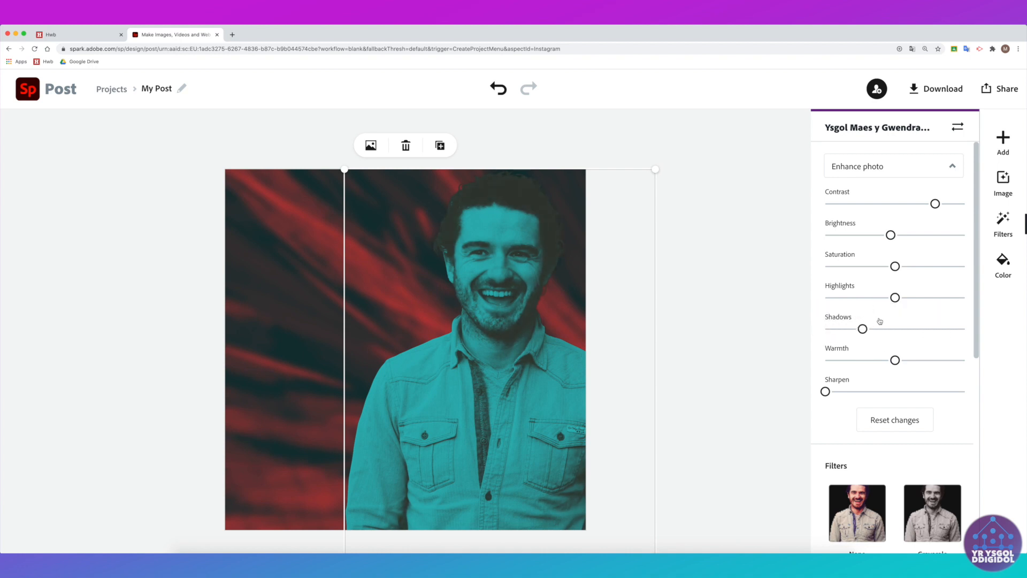
left_click_drag(848, 305, 918, 305)
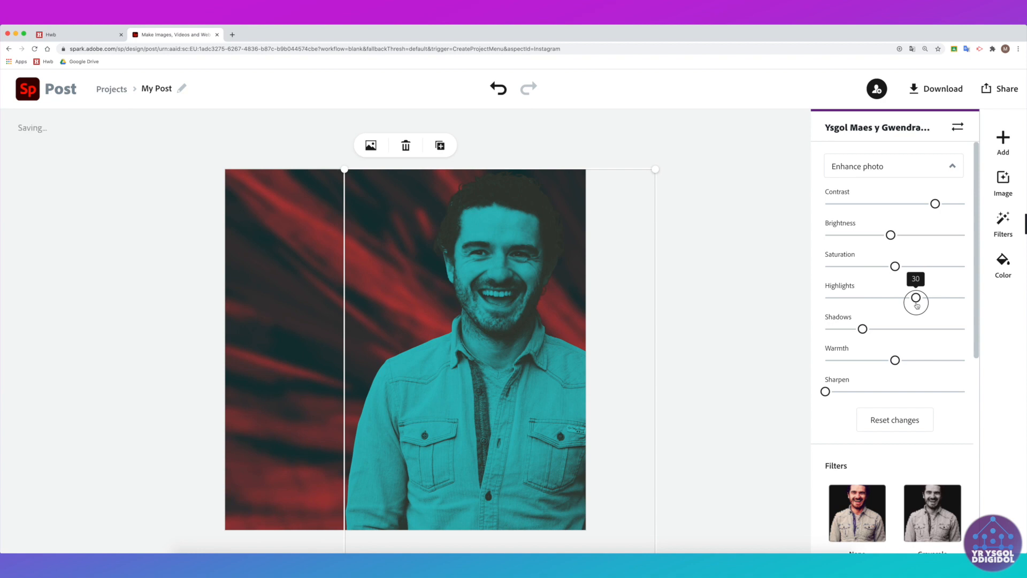
key("Escape")
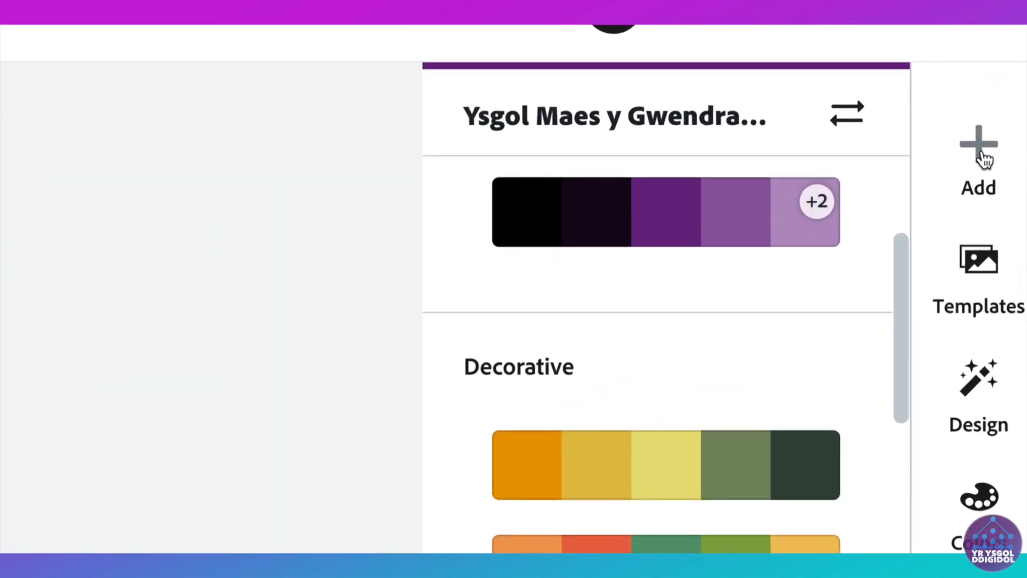
Step: Add a two-line text reading "YWS gwynedd" and place it in the upper-left area of the post
left_click(1004, 141)
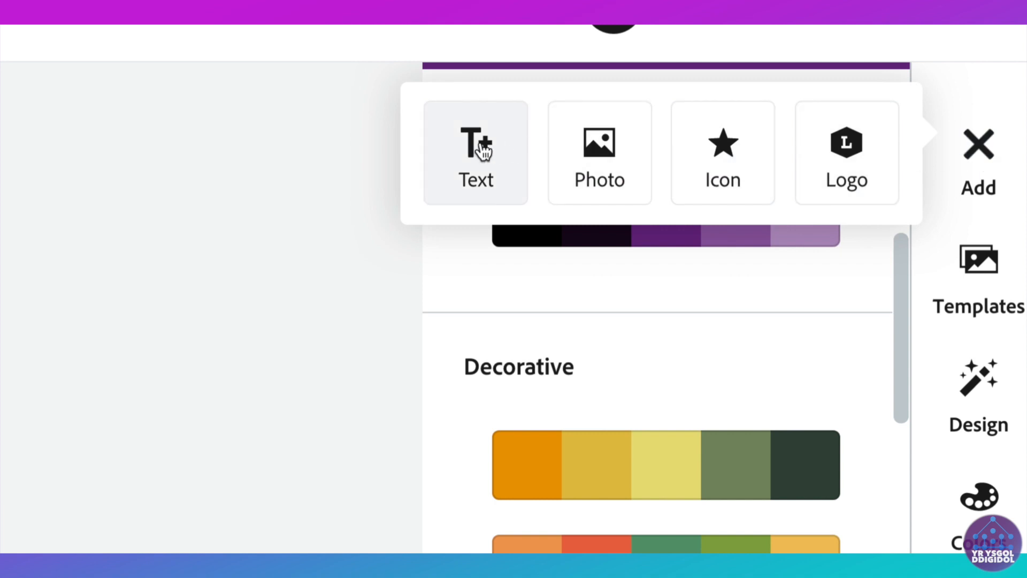
left_click(478, 151)
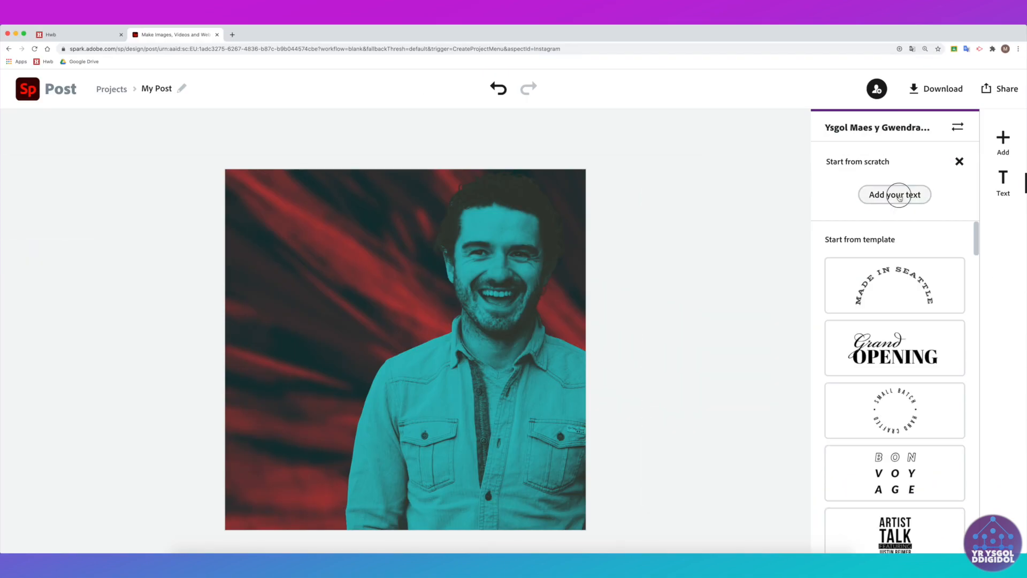
left_click(900, 196)
type("YWS")
key("Return")
type("gwynedd")
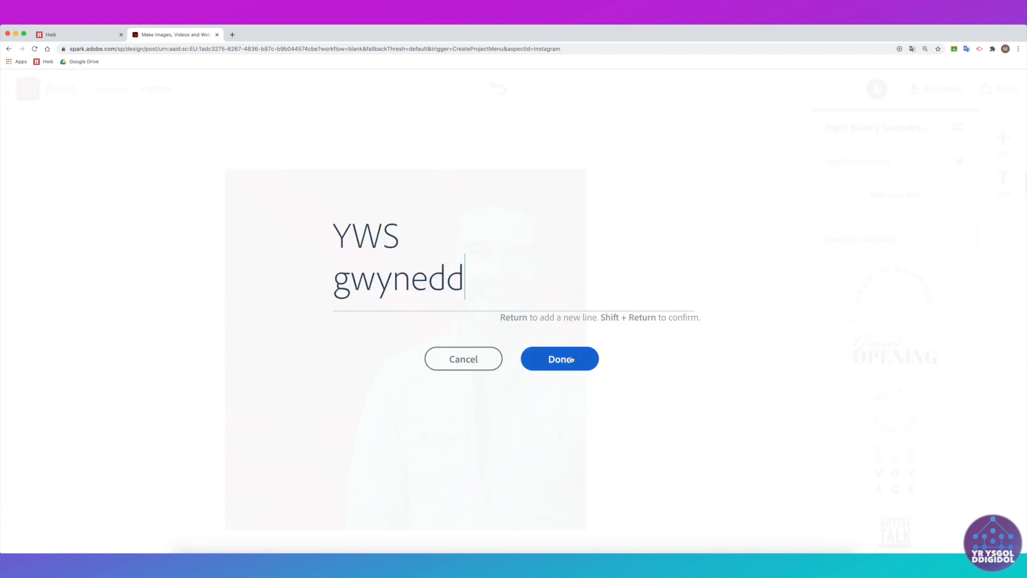
left_click(572, 359)
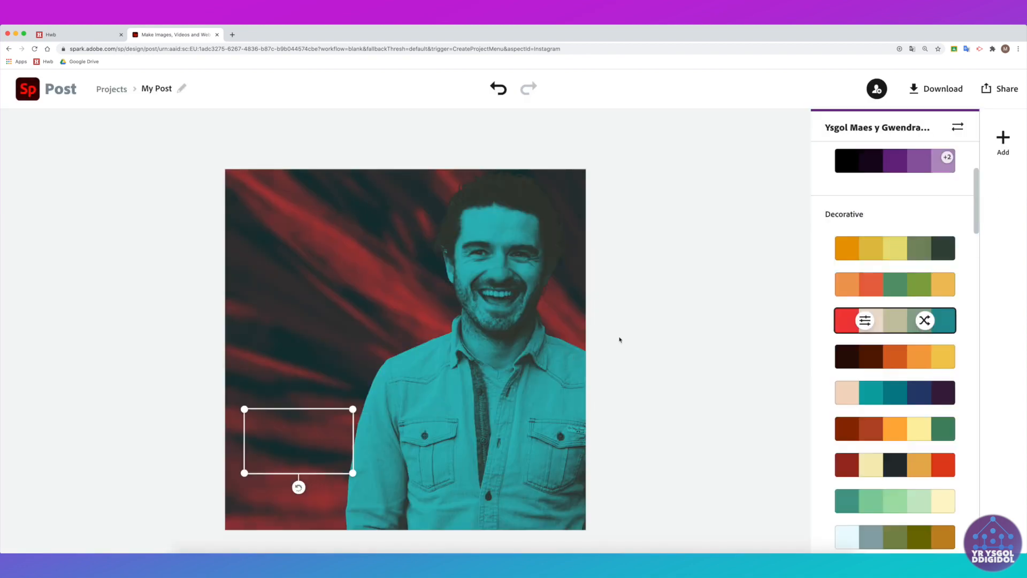
left_click_drag(306, 424, 302, 203)
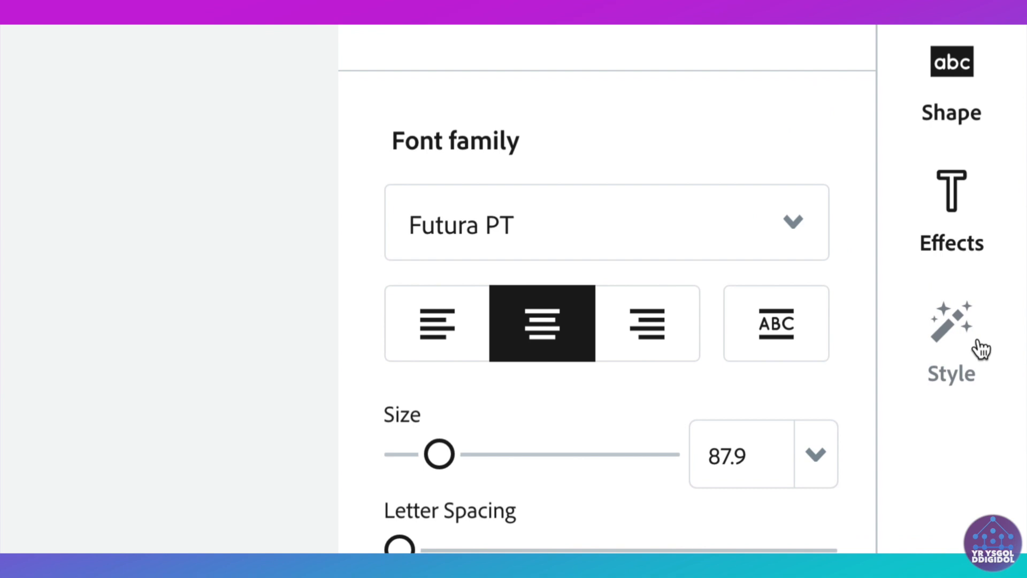
Step: Restyle the title with the suggested Nexa Rust cut-out look, enlarge it and tighten its line spacing strongly
left_click(961, 342)
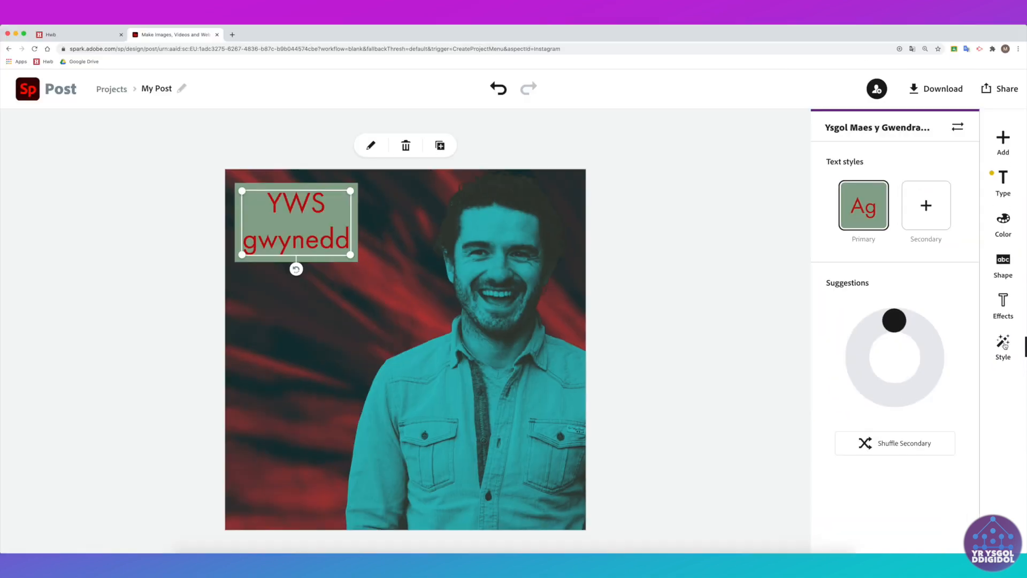
mouse_move(931, 311)
left_mouse_down()
mouse_move(949, 335)
mouse_move(891, 396)
mouse_move(938, 278)
mouse_move(951, 403)
mouse_move(796, 394)
mouse_move(926, 229)
mouse_move(995, 339)
mouse_move(737, 289)
mouse_move(760, 278)
mouse_move(979, 457)
mouse_move(747, 321)
mouse_move(975, 243)
mouse_move(1014, 456)
left_mouse_up()
left_click_drag(350, 258, 405, 276)
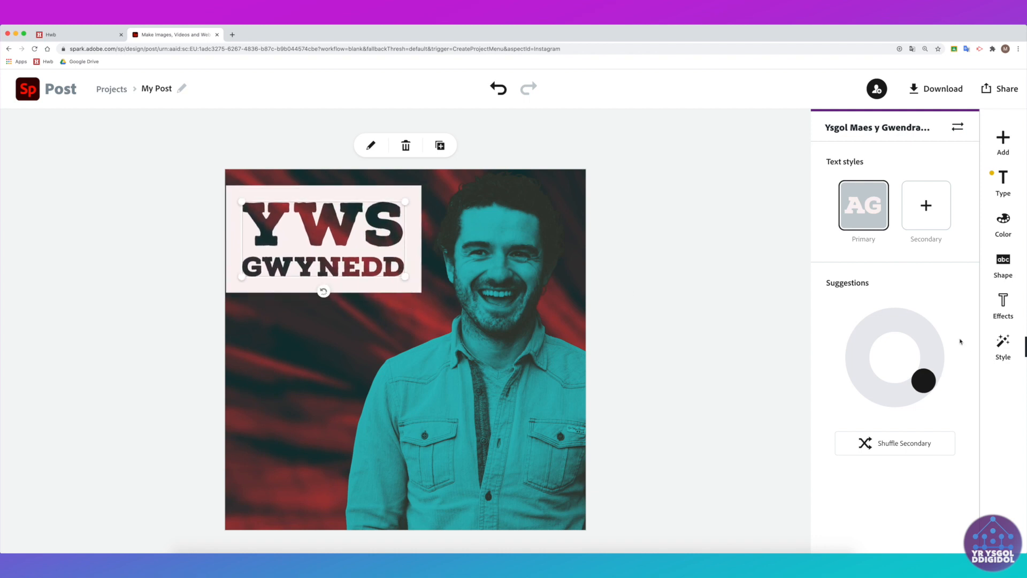
left_click(1004, 183)
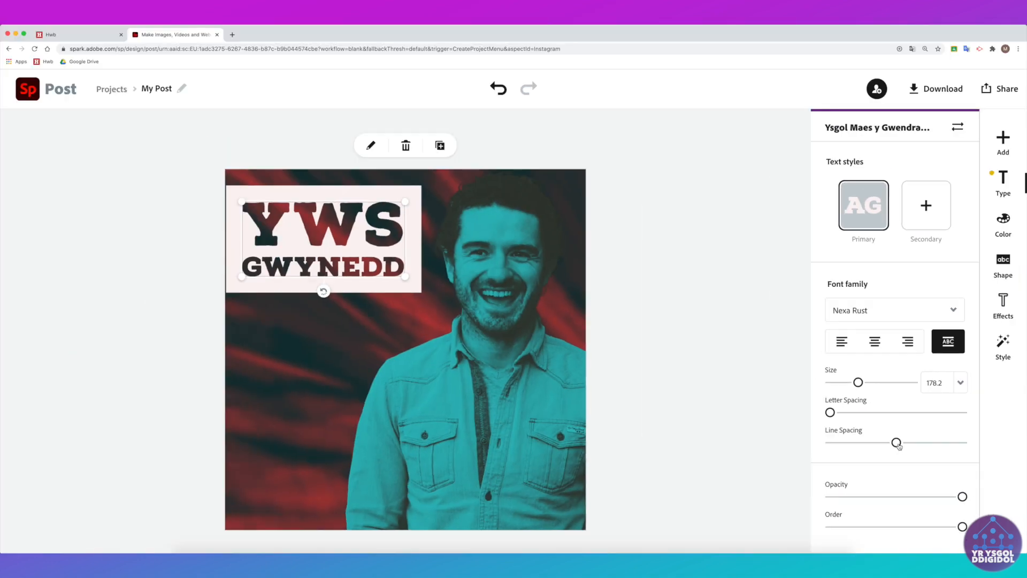
left_click_drag(887, 447, 839, 447)
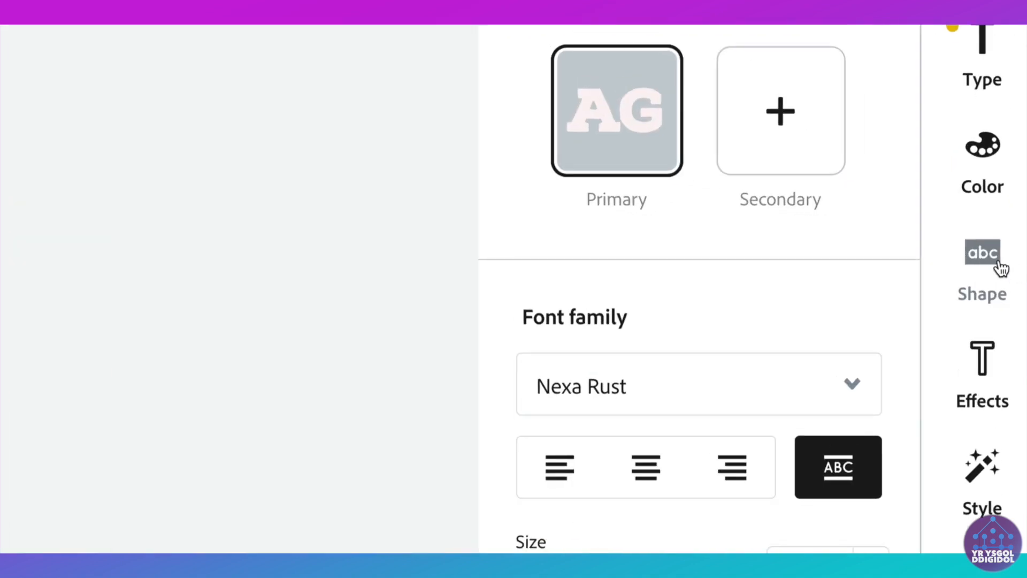
Step: Try several backing shapes for the title, choose the full-width band and increase its padding slightly
left_click(1012, 268)
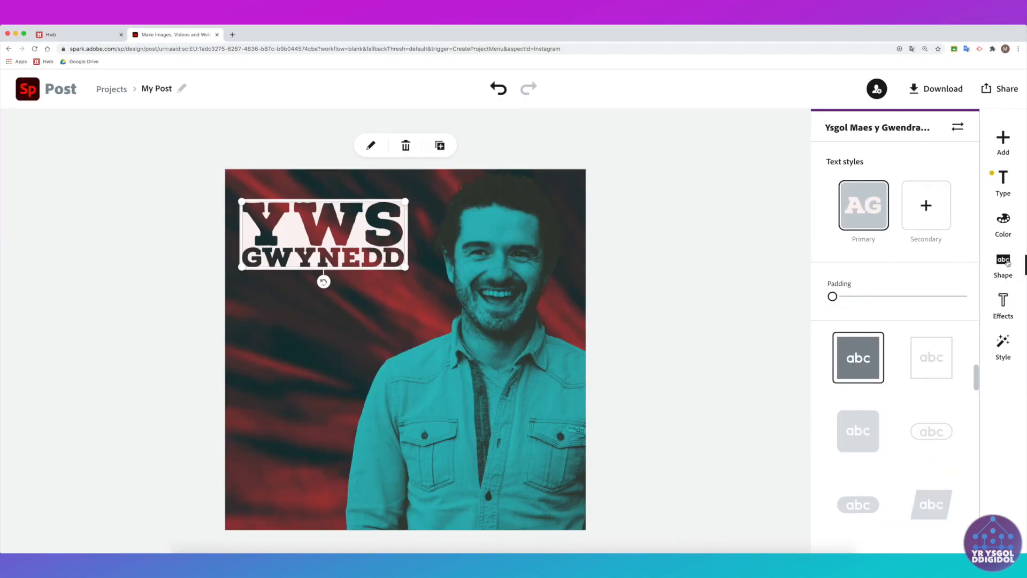
left_click(934, 385)
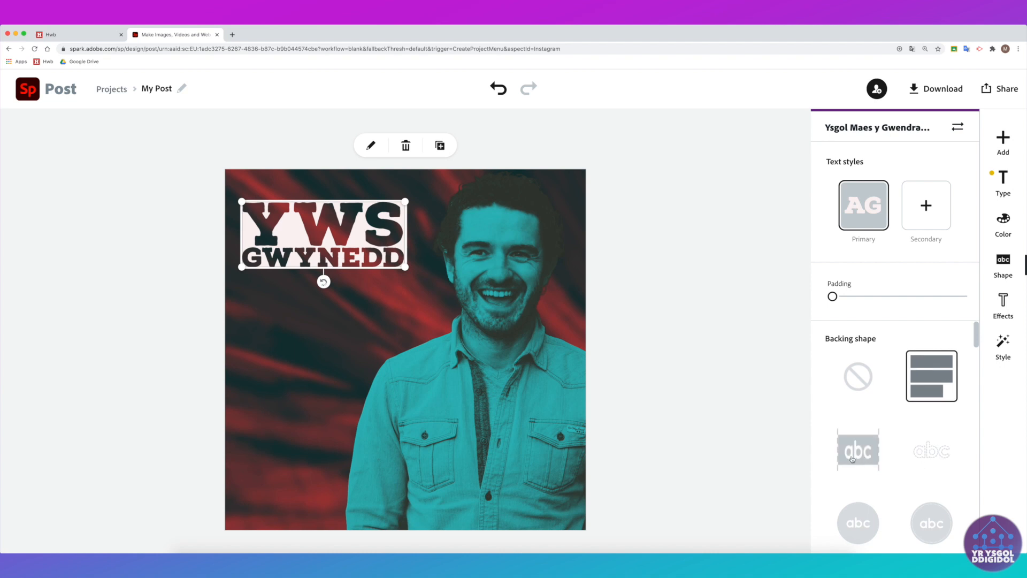
left_click(930, 453)
left_click(874, 472)
left_click(931, 523)
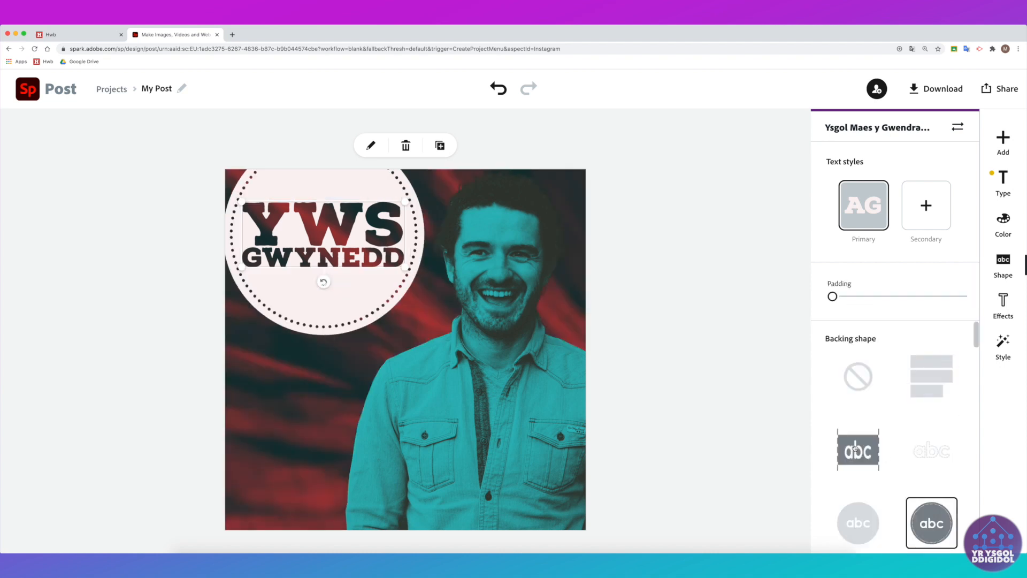
left_click(856, 452)
left_click_drag(832, 298, 844, 299)
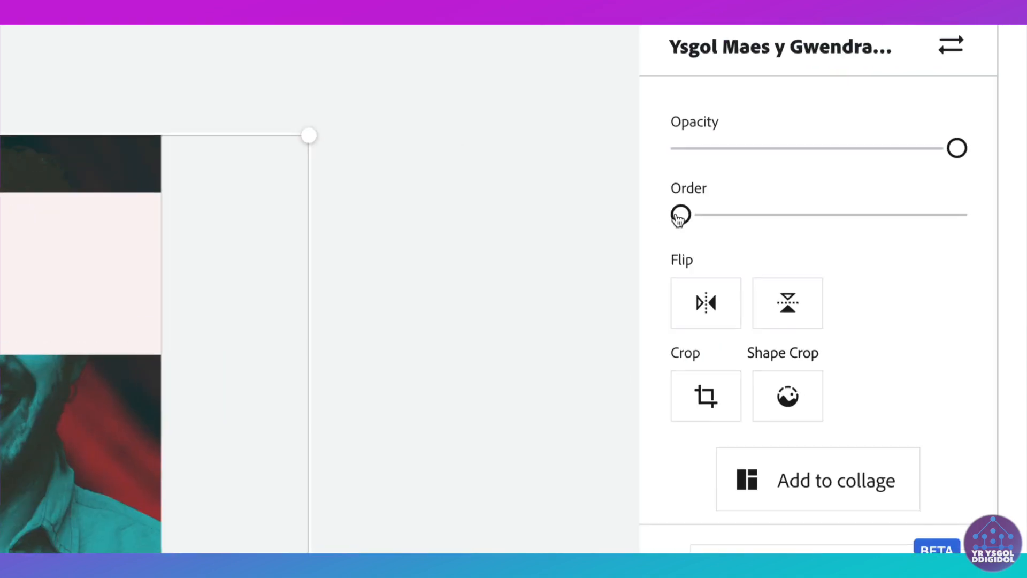
Step: Arrange the portrait in front of the title band, enlarge the title to a size of about 246 and move it slightly upward
left_click_drag(830, 206, 682, 217)
left_click(313, 231)
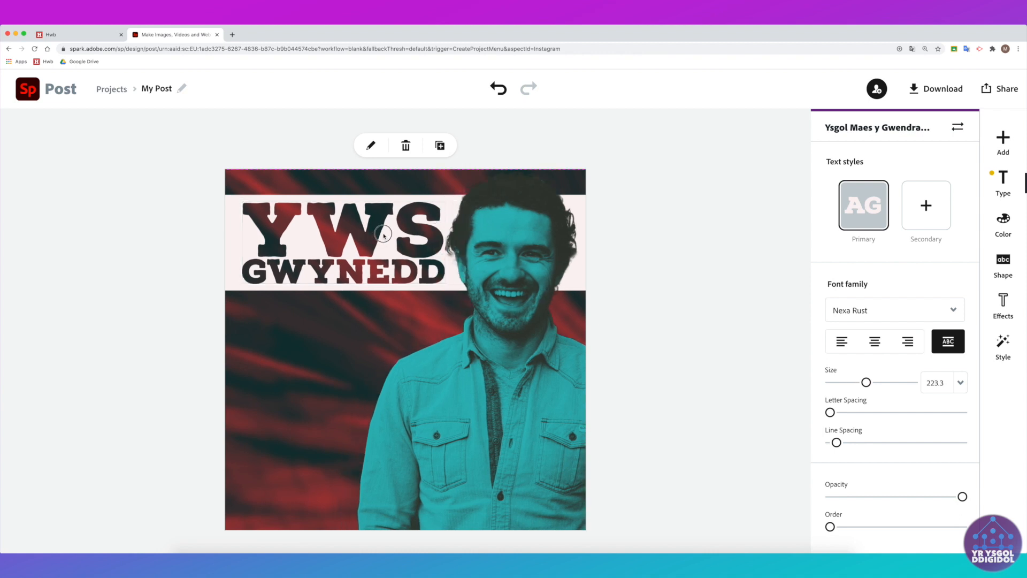
left_click_drag(240, 200, 231, 196)
left_click_drag(449, 287, 461, 292)
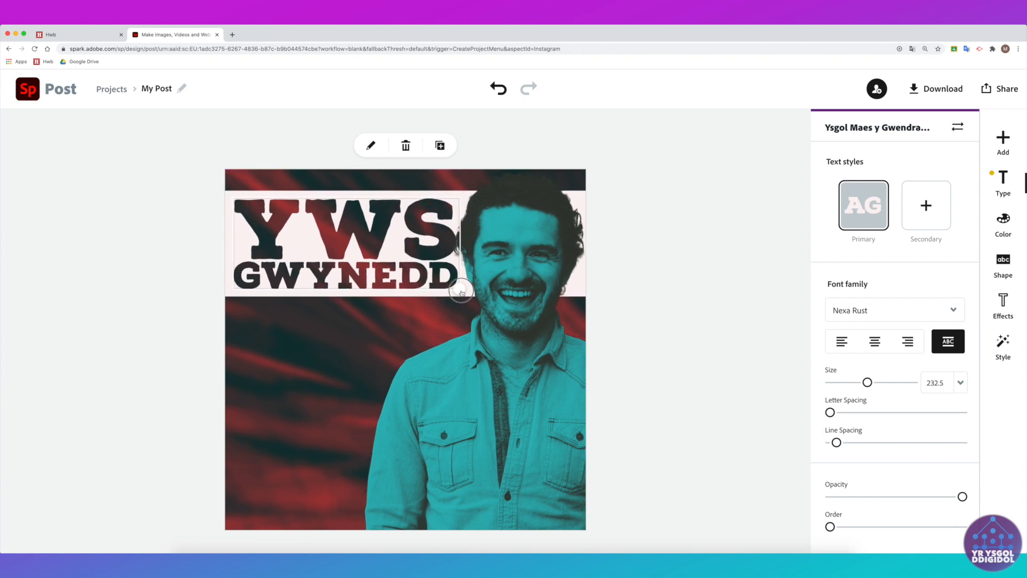
left_click_drag(332, 218, 327, 205)
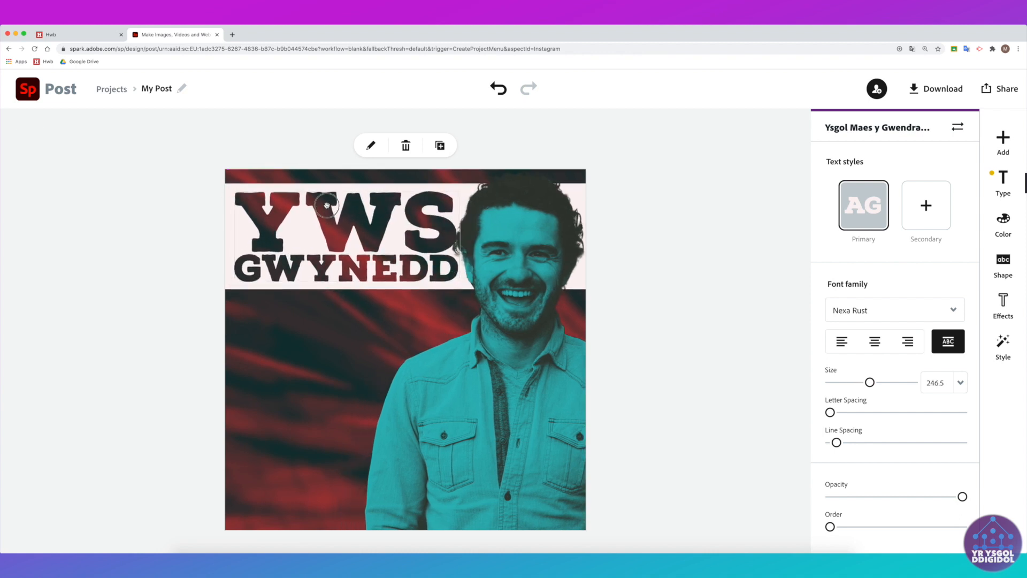
Step: Add a second text reading "sebona fi" in a template style and enlarge it over the lower part of the portrait
left_click(105, 239)
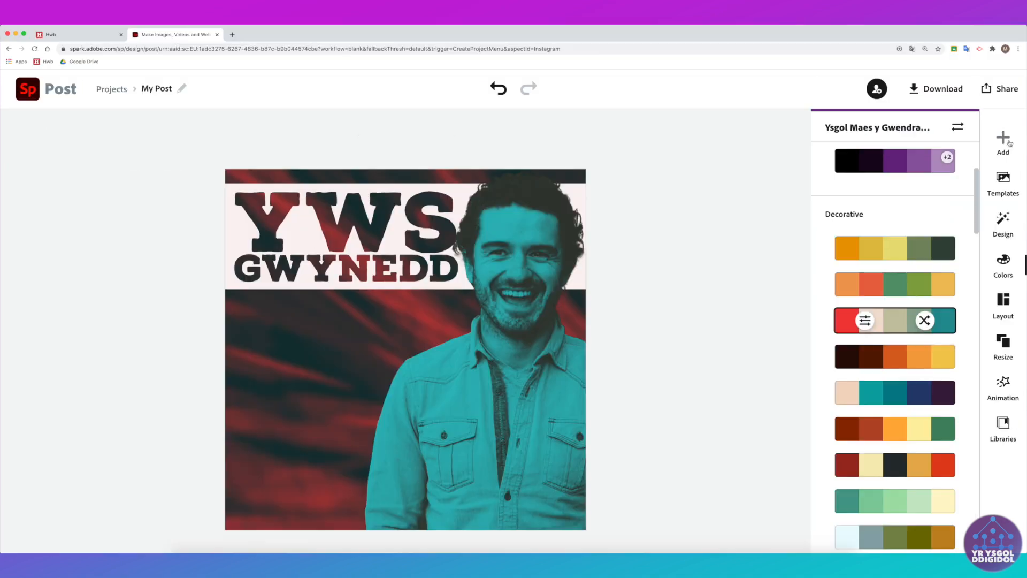
left_click(1003, 142)
left_click(828, 141)
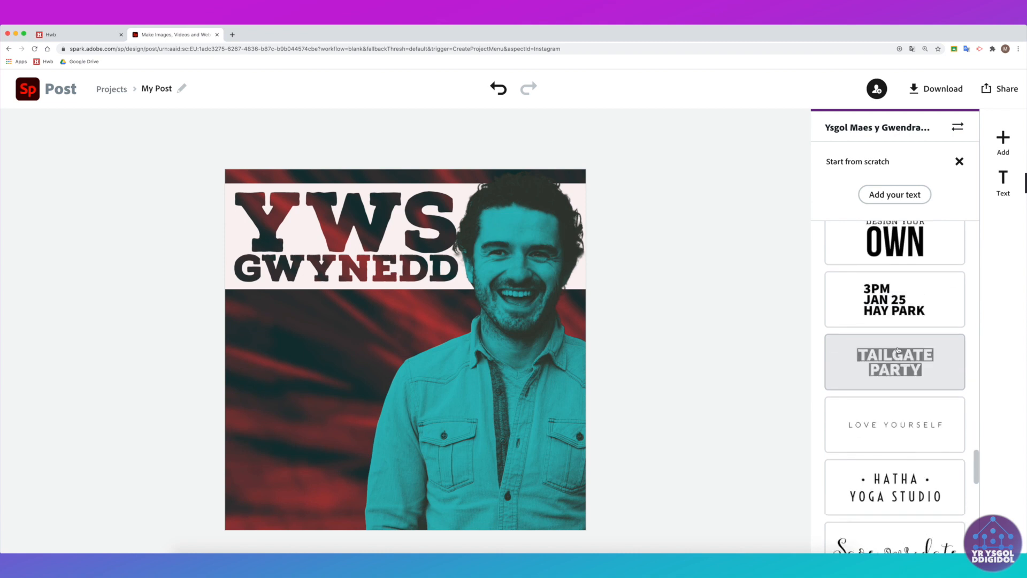
scroll(899, 351, "up", 5)
scroll(898, 351, "down", 3)
left_click(894, 314)
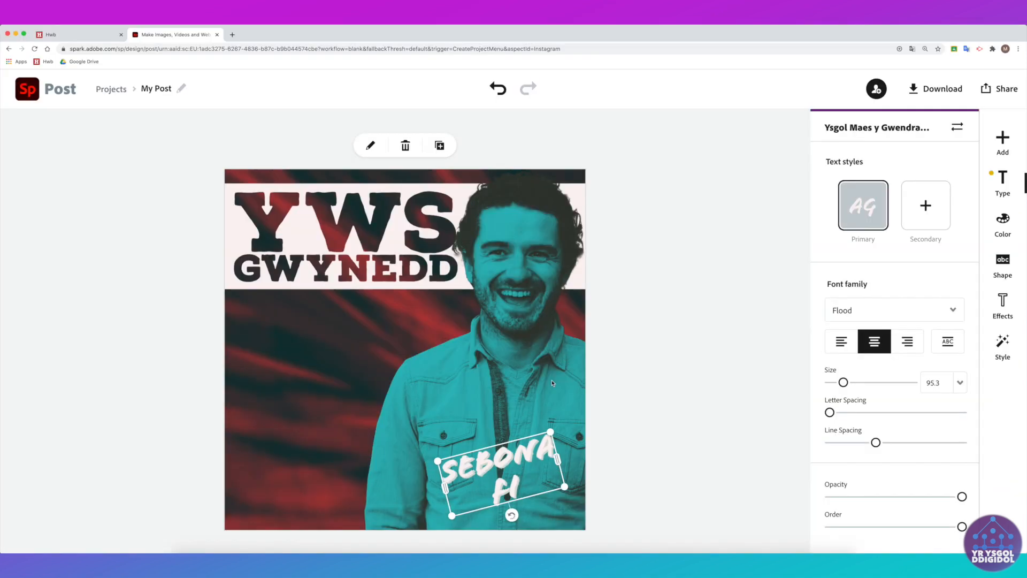
left_click_drag(500, 467, 499, 469)
Step: Restyle the "sebona fi" text with the suggested red-backed Source Sans Pro look and level its rotation
left_click(1002, 224)
scroll(904, 321, "down", 5)
left_click(1003, 346)
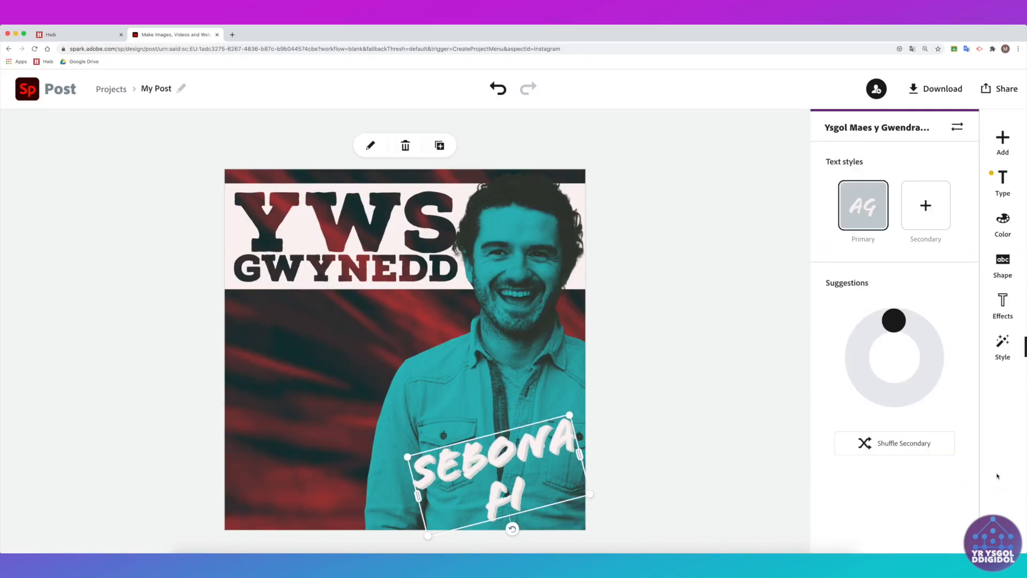
left_click_drag(894, 321, 865, 347)
left_click_drag(512, 529, 499, 534)
Step: Right-align the "sebona fi" text, enlarge it to a size of about 200 and tighten its line spacing over the lower portrait
left_click(1002, 183)
left_click(908, 342)
left_click_drag(503, 457, 491, 453)
left_click_drag(417, 427, 354, 397)
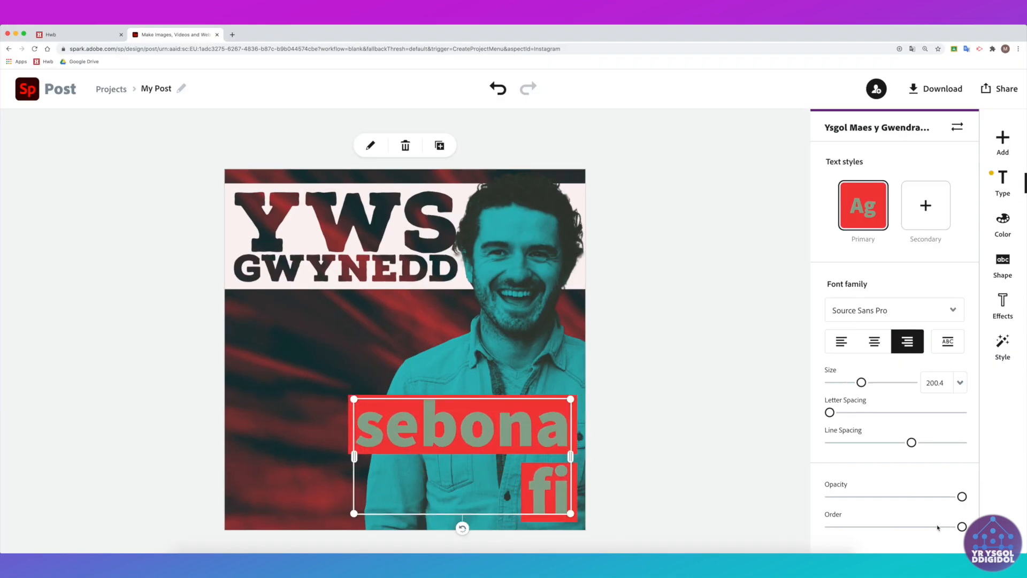
left_click_drag(911, 442, 843, 475)
left_click_drag(481, 439, 479, 438)
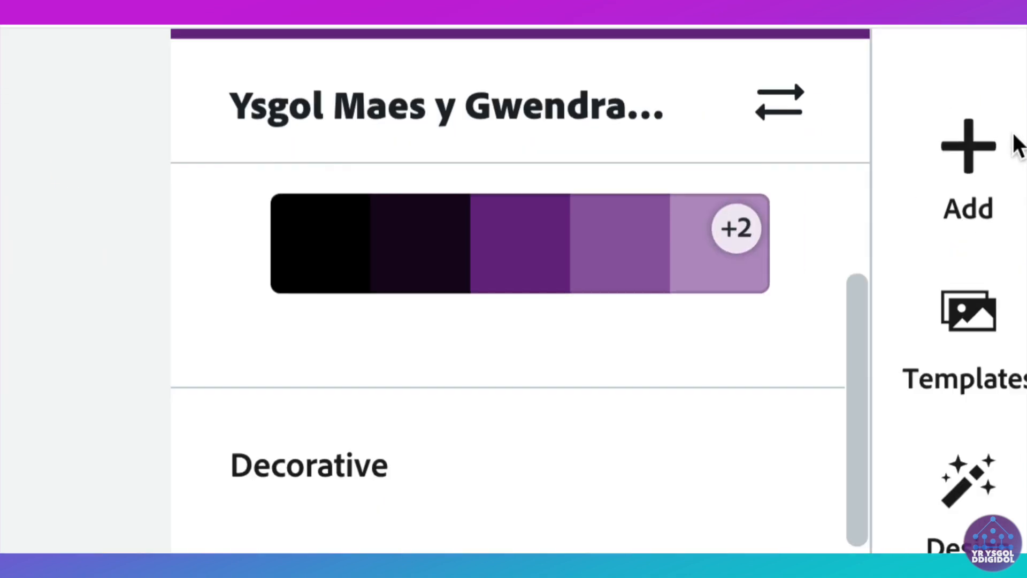
Step: Add the BBC Radio Cymru logo from the 40mawr library as a freely movable image
left_click(1011, 138)
left_click(872, 140)
left_click(877, 311)
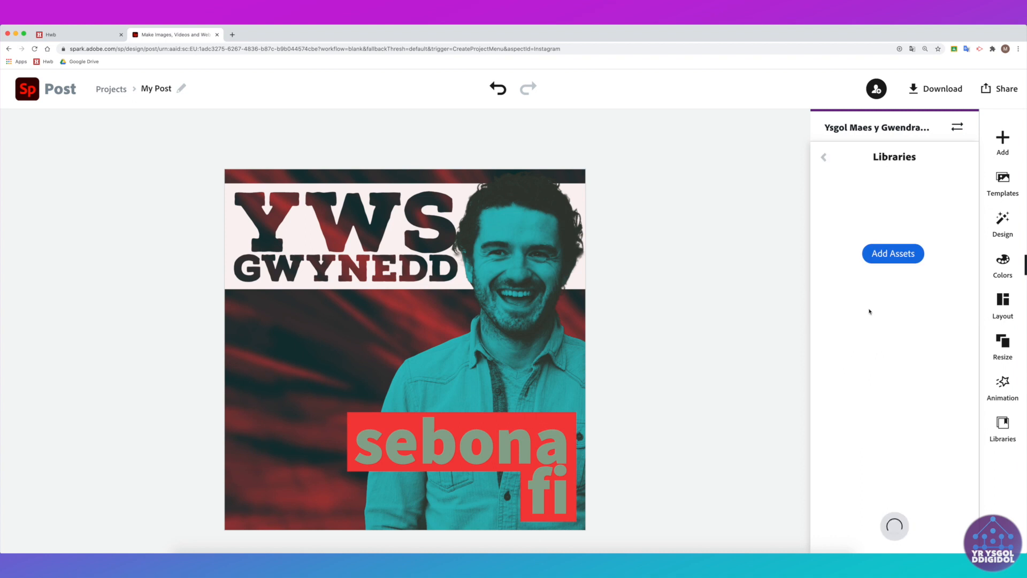
left_click(850, 209)
left_click(856, 240)
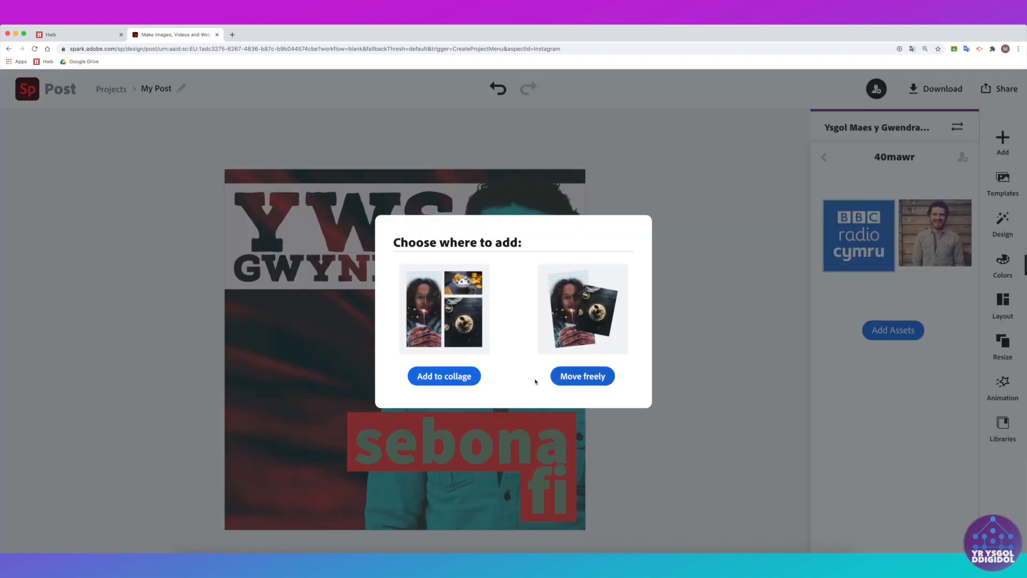
left_click(583, 376)
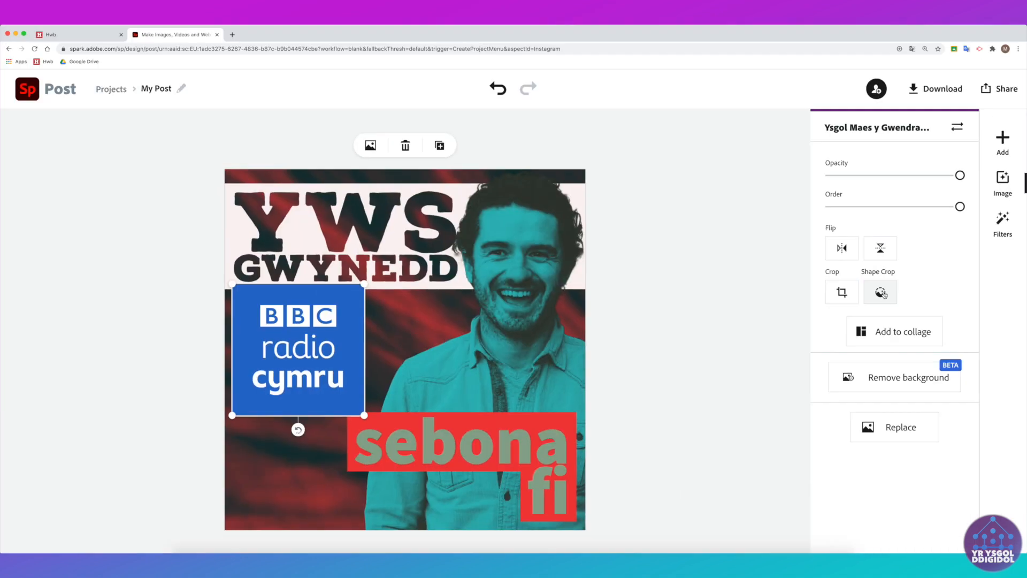
Step: Crop the BBC Radio Cymru logo to a rounded square and scale its image up slightly inside the shape
left_click(880, 294)
scroll(913, 366, "up", 5)
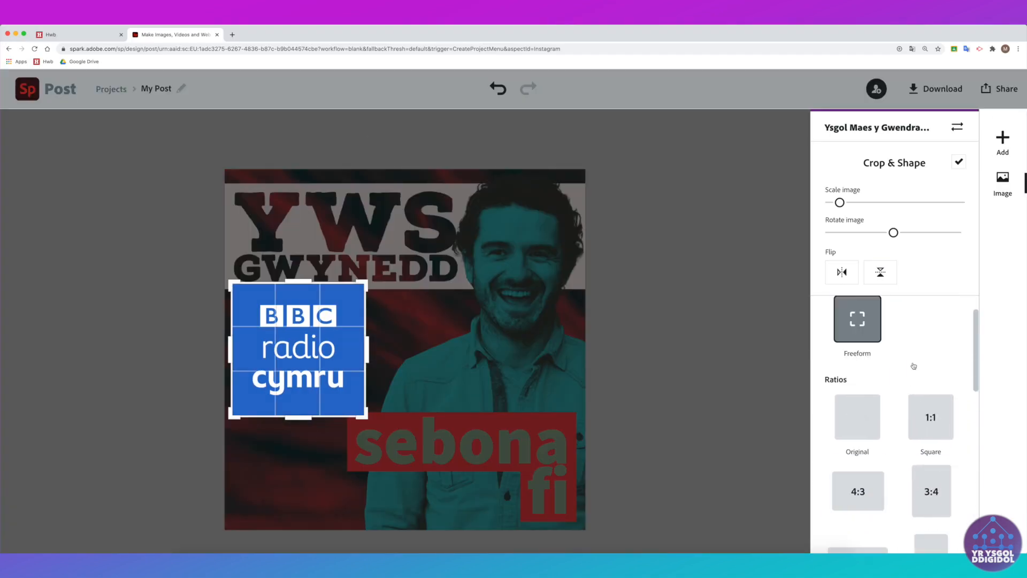
scroll(914, 366, "down", 5)
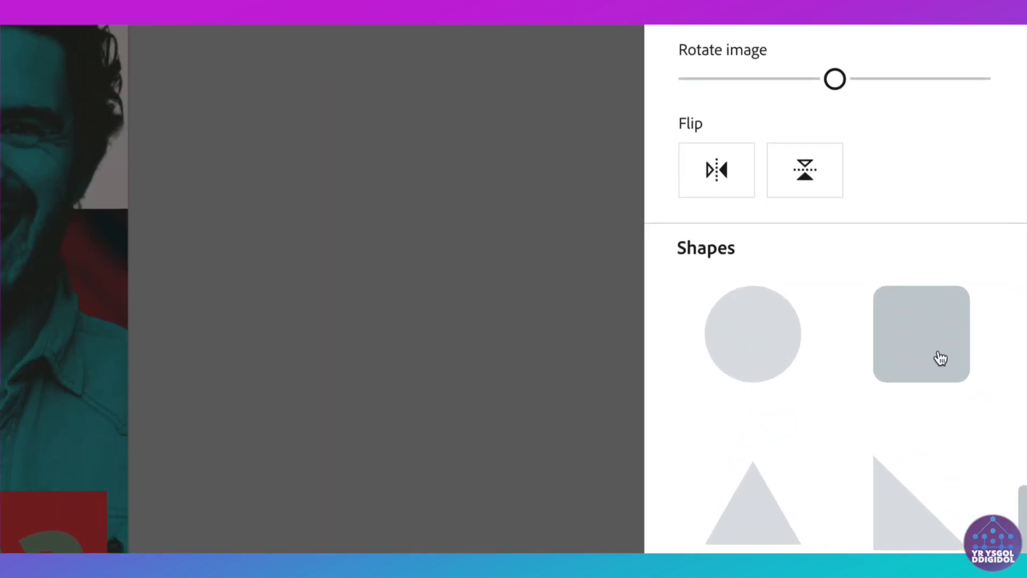
left_click(939, 354)
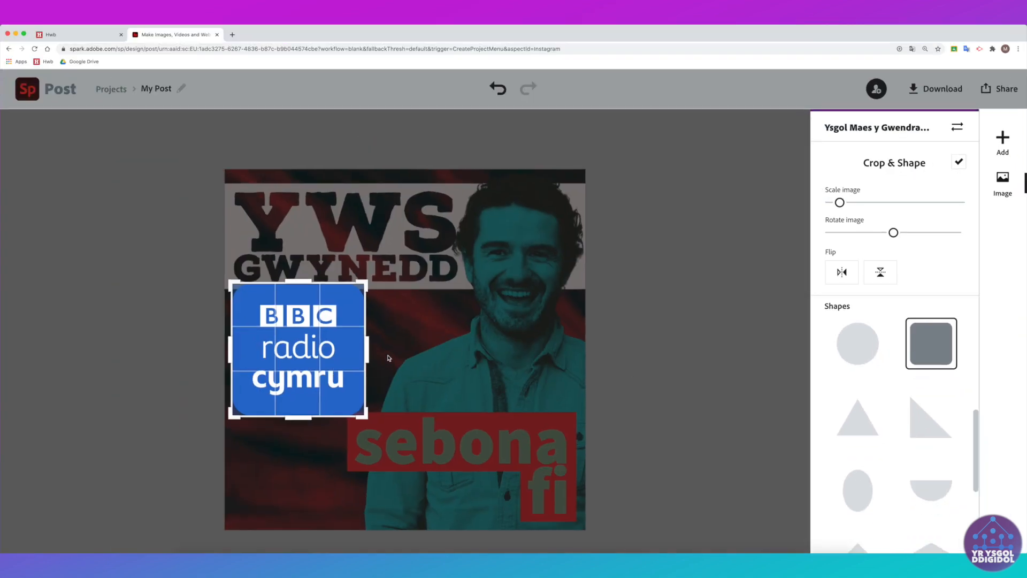
left_click_drag(845, 205, 845, 204)
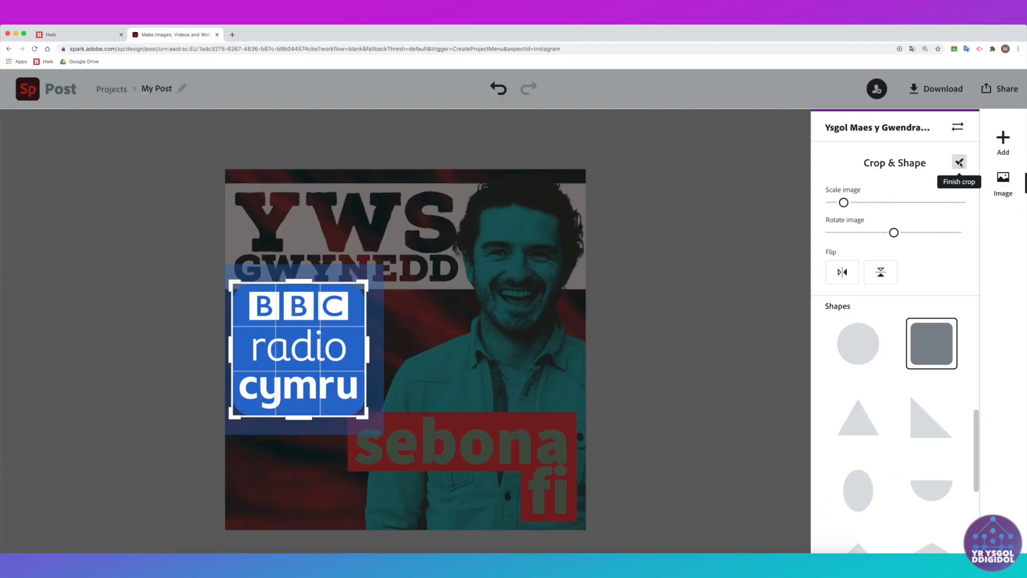
left_click(959, 161)
Step: Shrink the logo into the post's lower-left corner and give it a teal tint with the Colorize filter
left_click_drag(246, 393, 242, 509)
left_click(1005, 221)
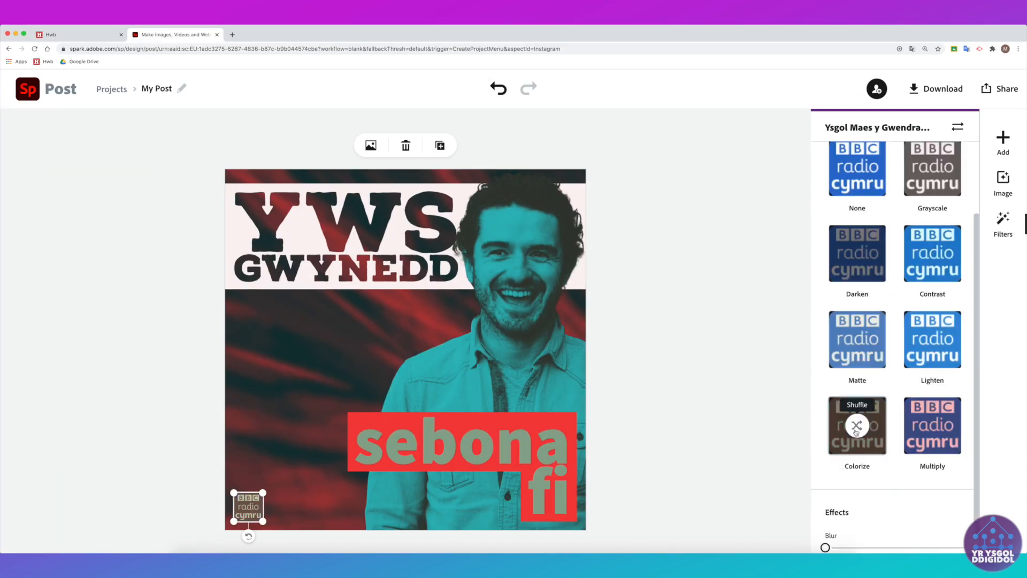
left_click(856, 426)
scroll(867, 399, "up", 2)
left_click(227, 489)
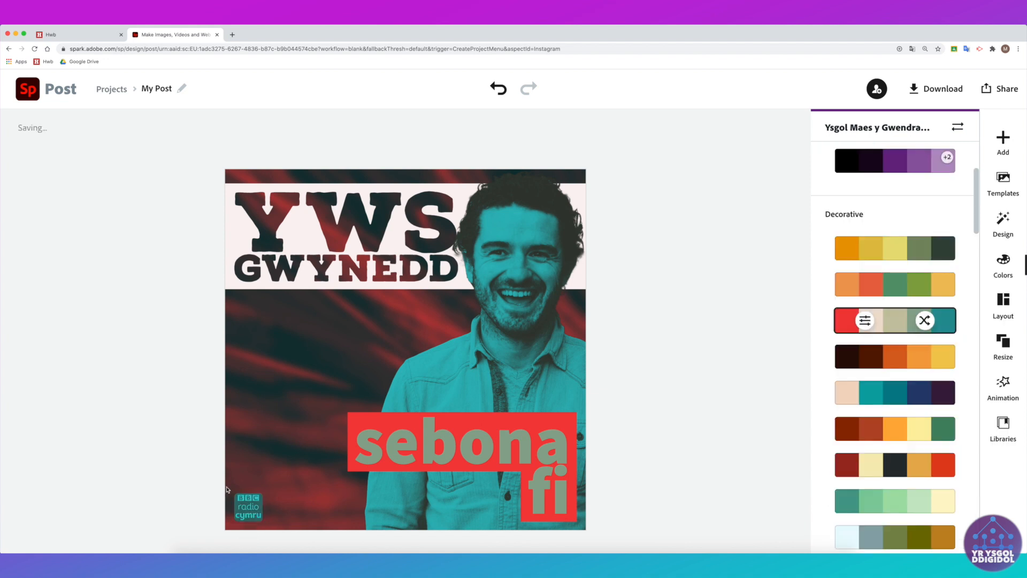
Step: Add a new text reading "#40mawr 2020" to the post
left_click(907, 200)
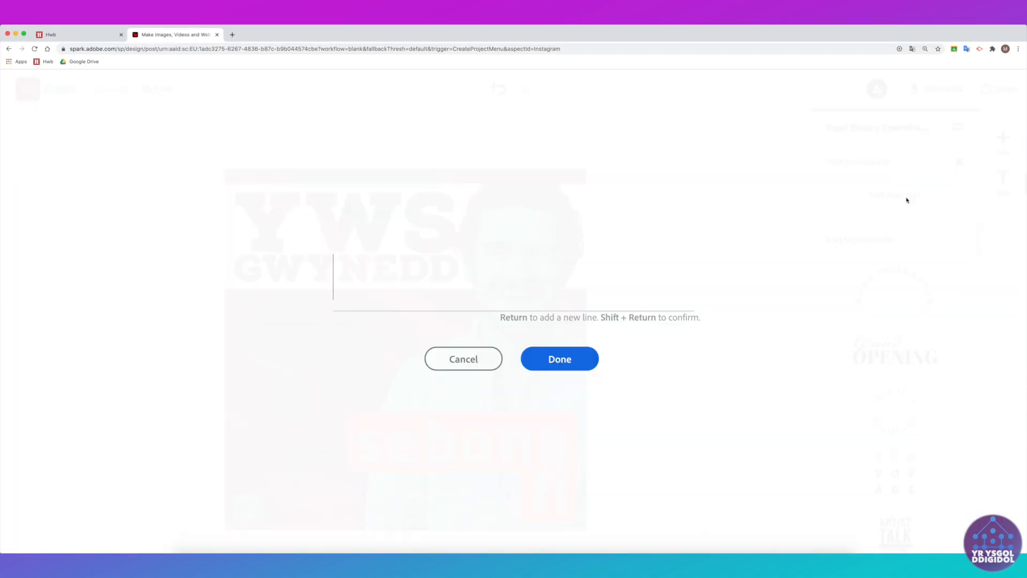
type("#40mawr")
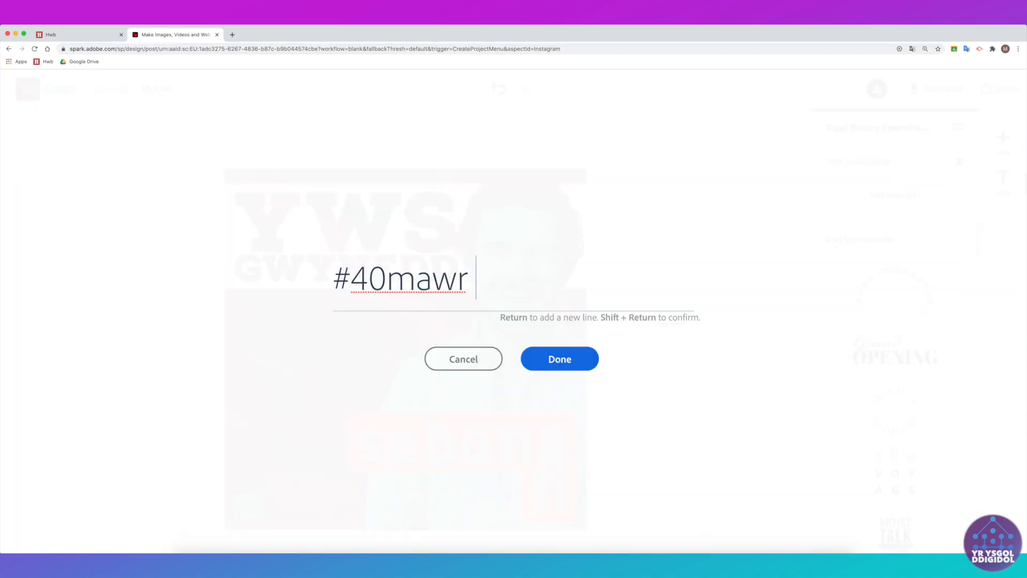
type(" 2020")
key("shift+Return")
Step: Style the "#40mawr 2020" text in red on a green strip, left-aligned beside the logo and ordered behind the portrait
left_click(1003, 262)
double_click(283, 510)
left_click(463, 357)
left_click_drag(270, 503, 280, 503)
left_click(1003, 183)
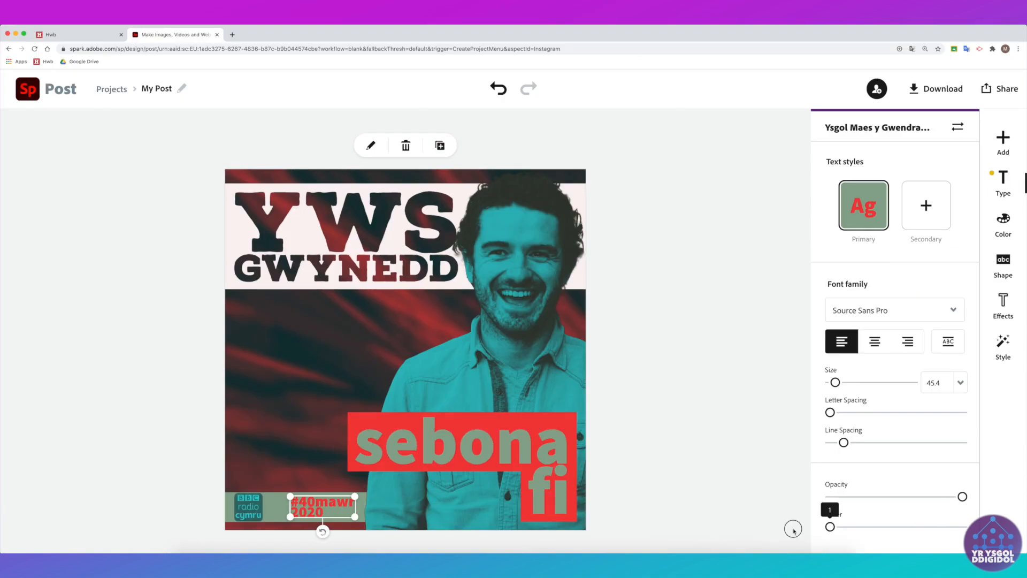
left_click(134, 472)
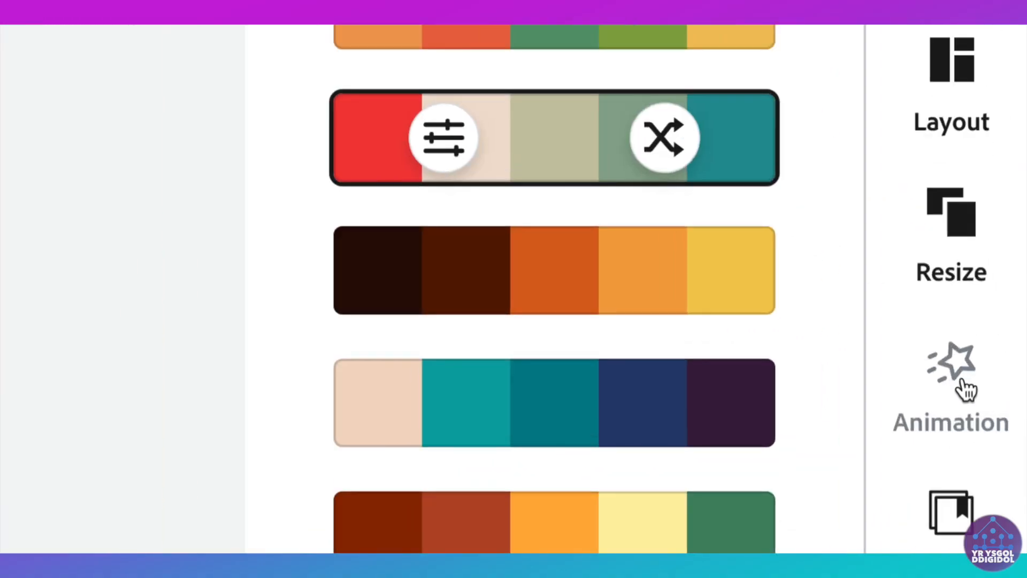
Step: Try the Typewriter, Dynamic, Flicker and Color Shuffle text animations on the post
left_click(965, 389)
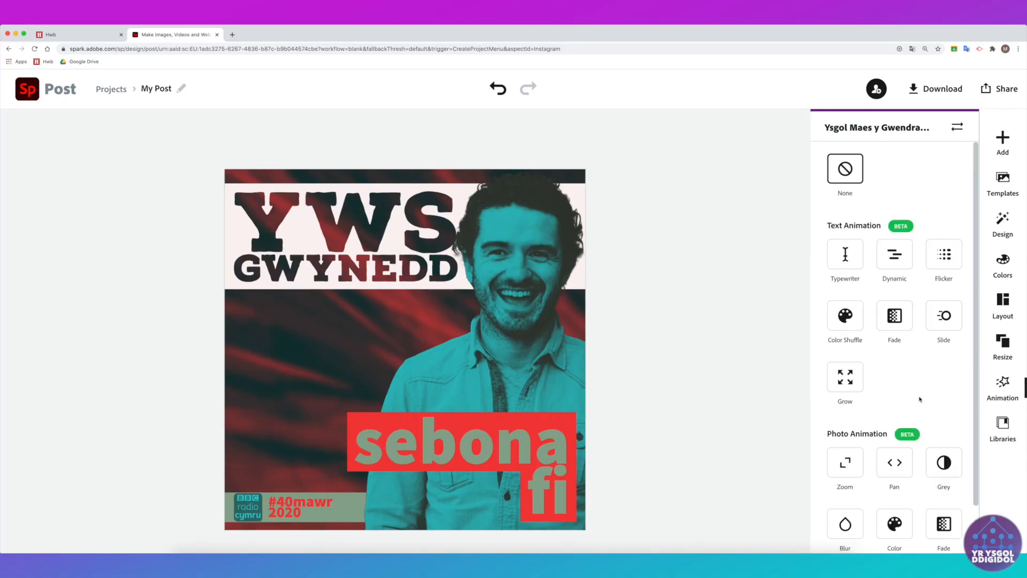
left_click(845, 254)
left_click(898, 327)
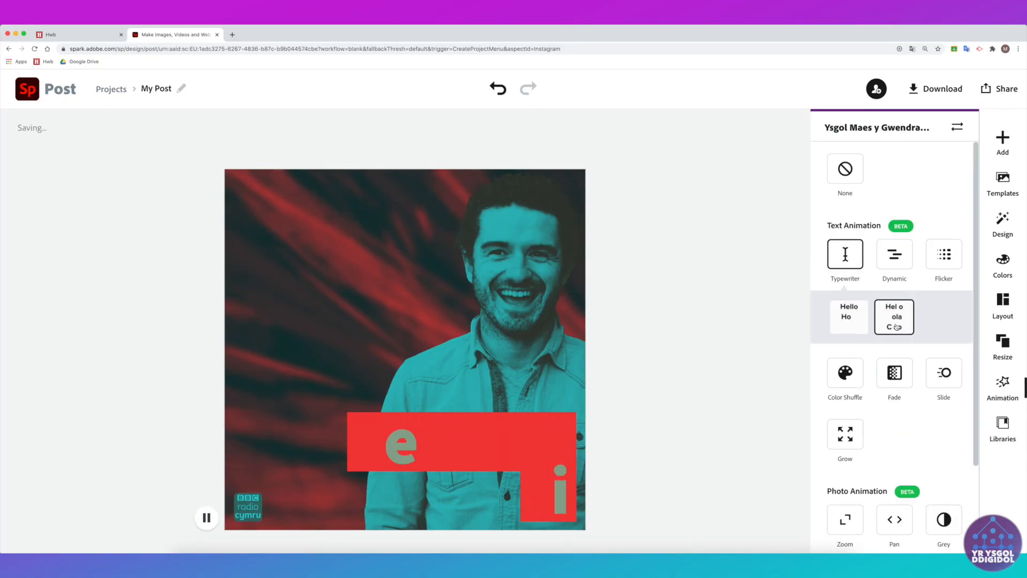
left_click(900, 262)
left_click(944, 254)
left_click(846, 372)
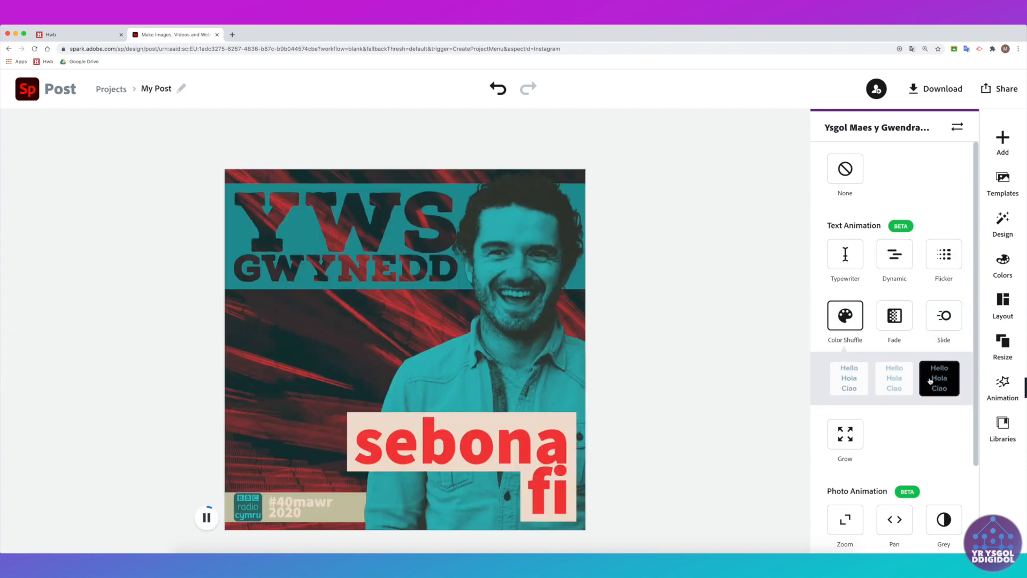
Step: Try the Grow text animation and the Pan and Zoom photo animations on the post
scroll(909, 348, "down", 2)
left_click(846, 321)
left_click(895, 408)
left_click(845, 407)
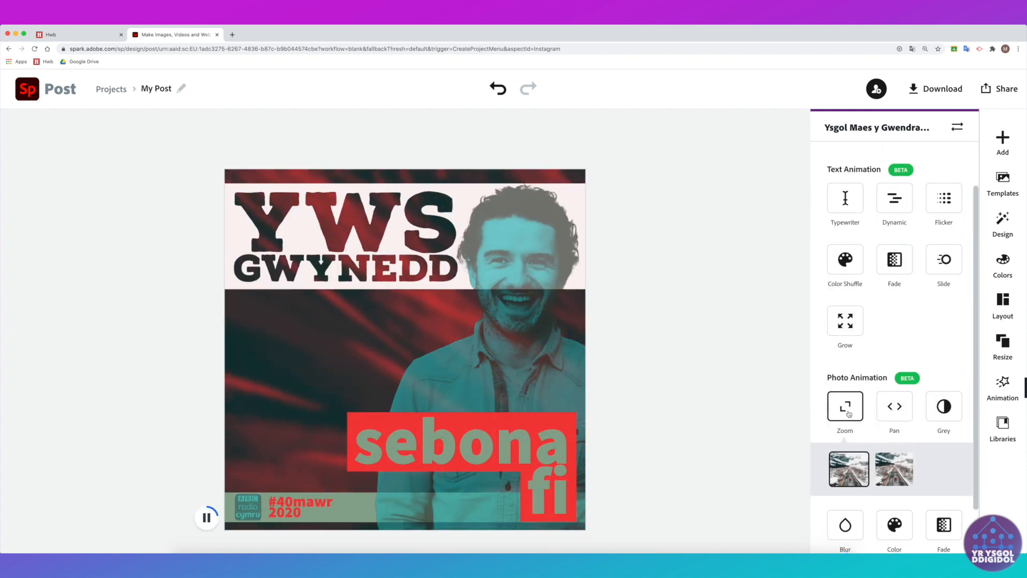
left_click(894, 469)
left_click(943, 469)
Step: Apply the third variant of the Dynamic text animation to the post
left_click(895, 200)
left_click(937, 263)
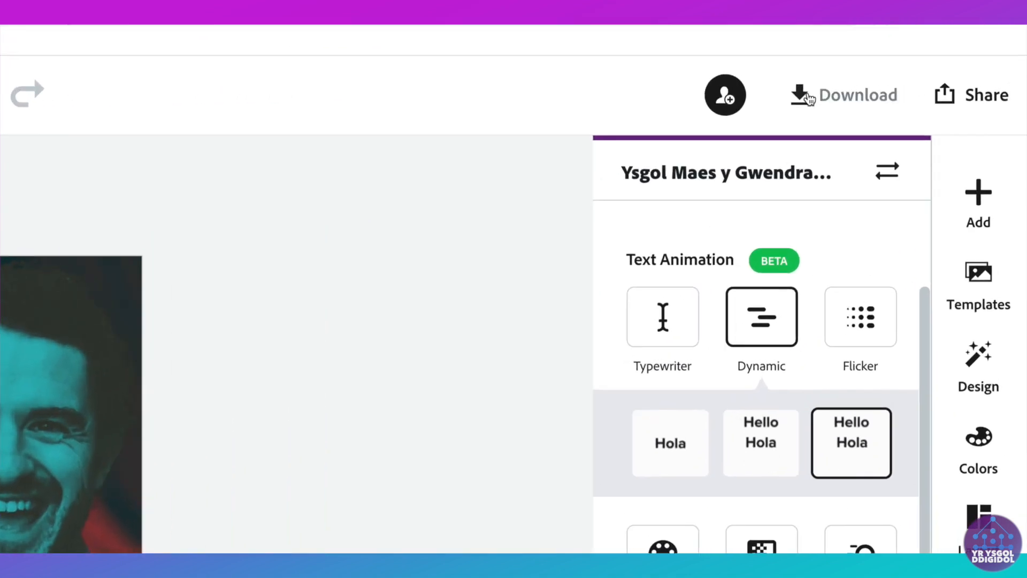
Step: Check which file formats are offered for downloading the animated post
left_click(809, 98)
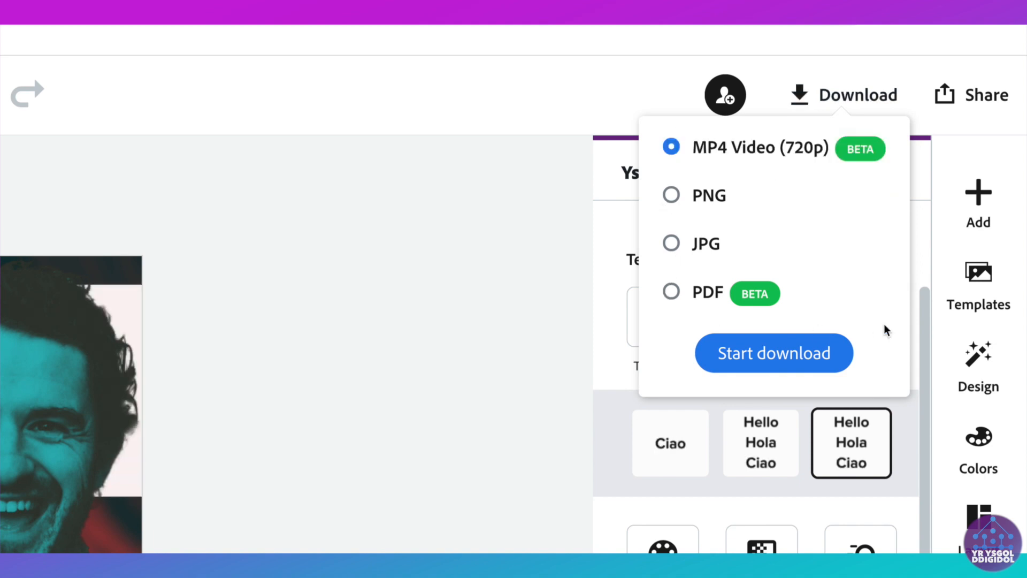
left_click(813, 88)
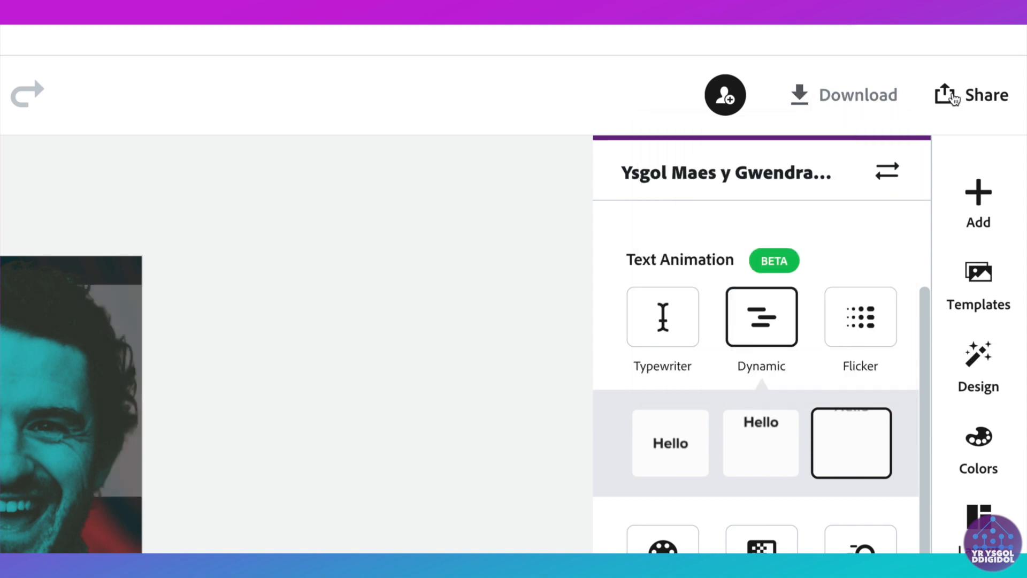
Step: Create a public share link for the post and copy it
left_click(954, 98)
left_click(825, 155)
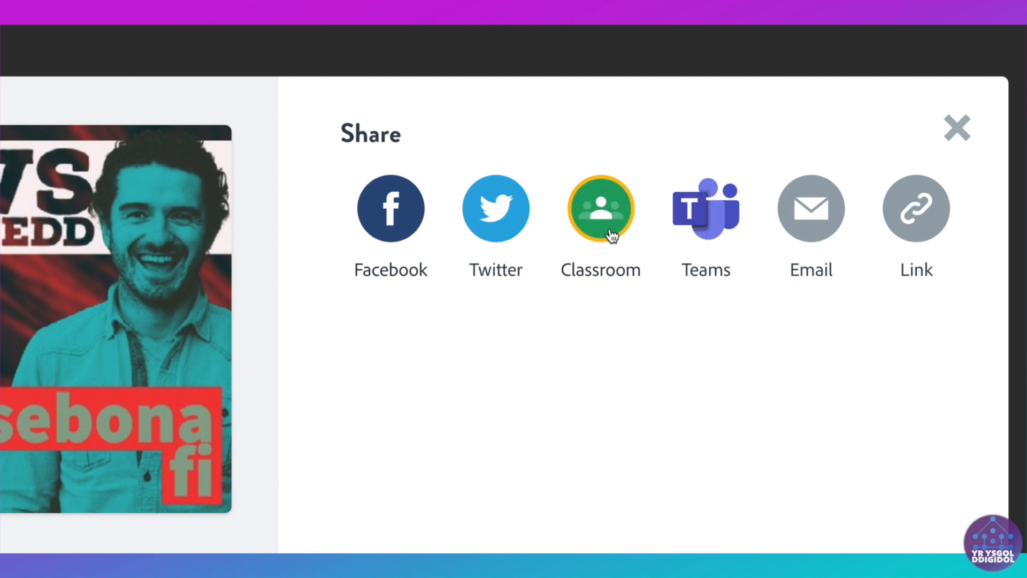
left_click(612, 234)
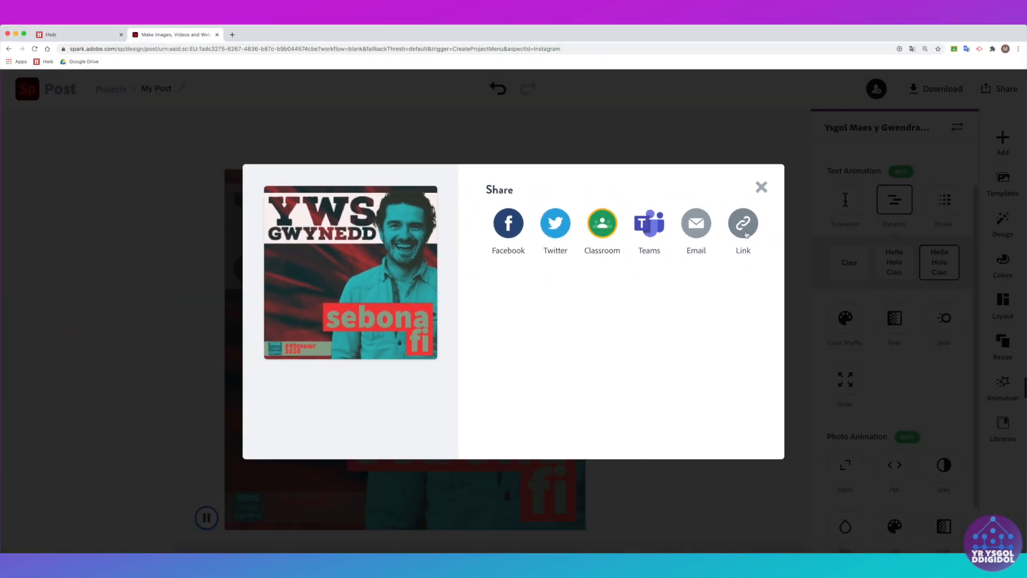
left_click(746, 233)
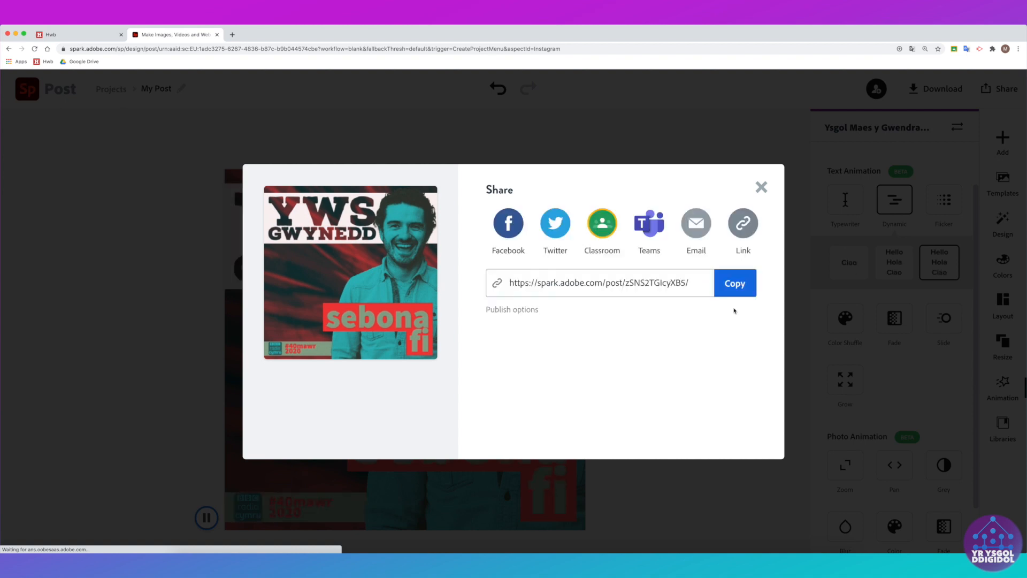
left_click(737, 288)
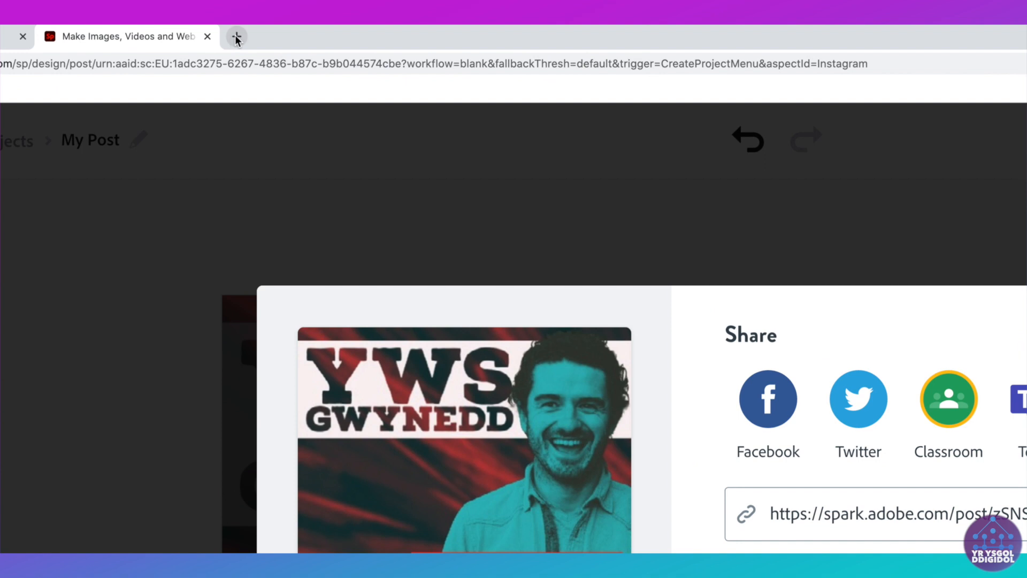
Step: Open the copied post link in a new browser tab and play the published animation
left_click(231, 35)
key("super+v")
key("Return")
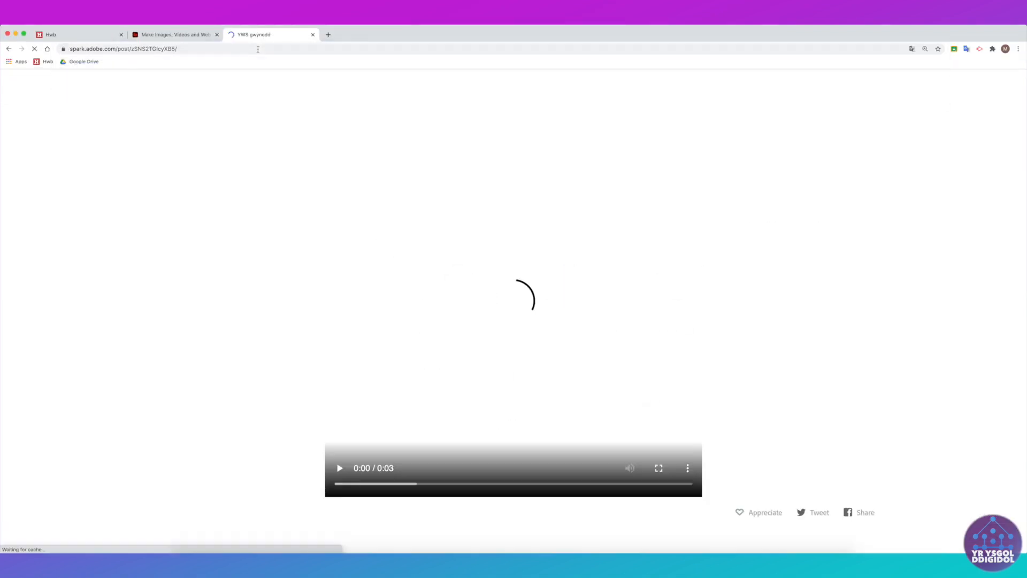
left_click(341, 469)
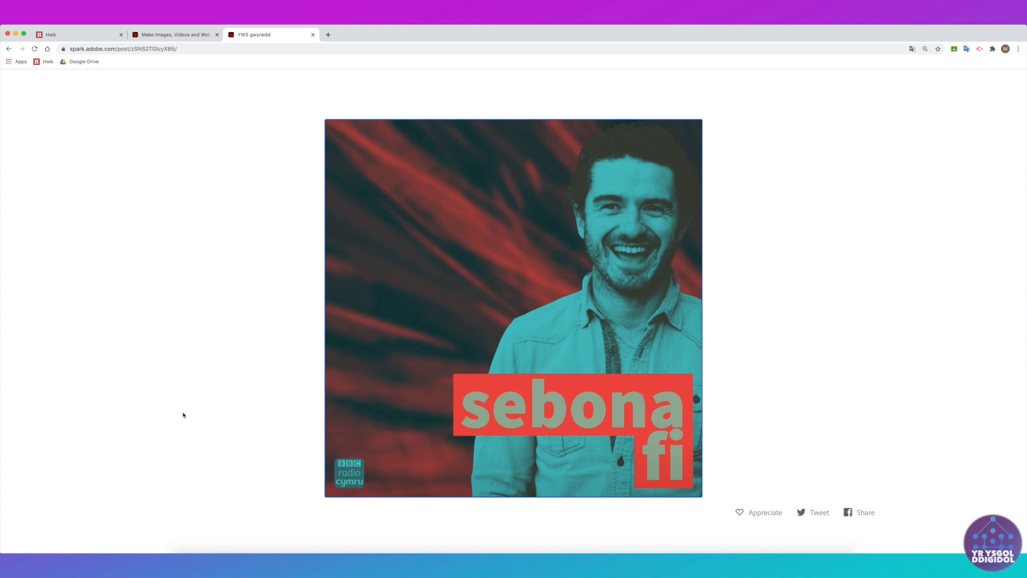